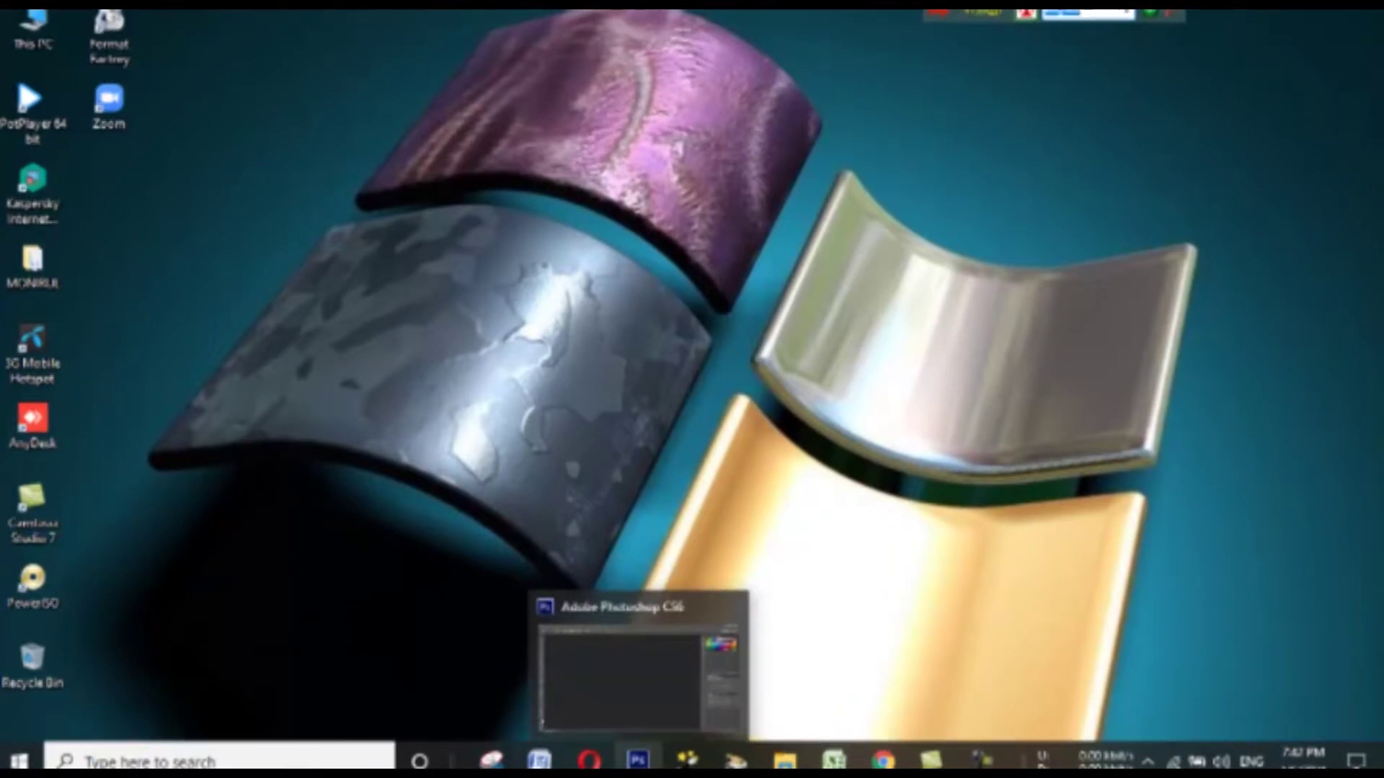
Open 20201222_140545 from Pictures in Photoshop, then minimize Photoshop to show the desktop
{"action": "left_click", "coordinate": [637, 760]}
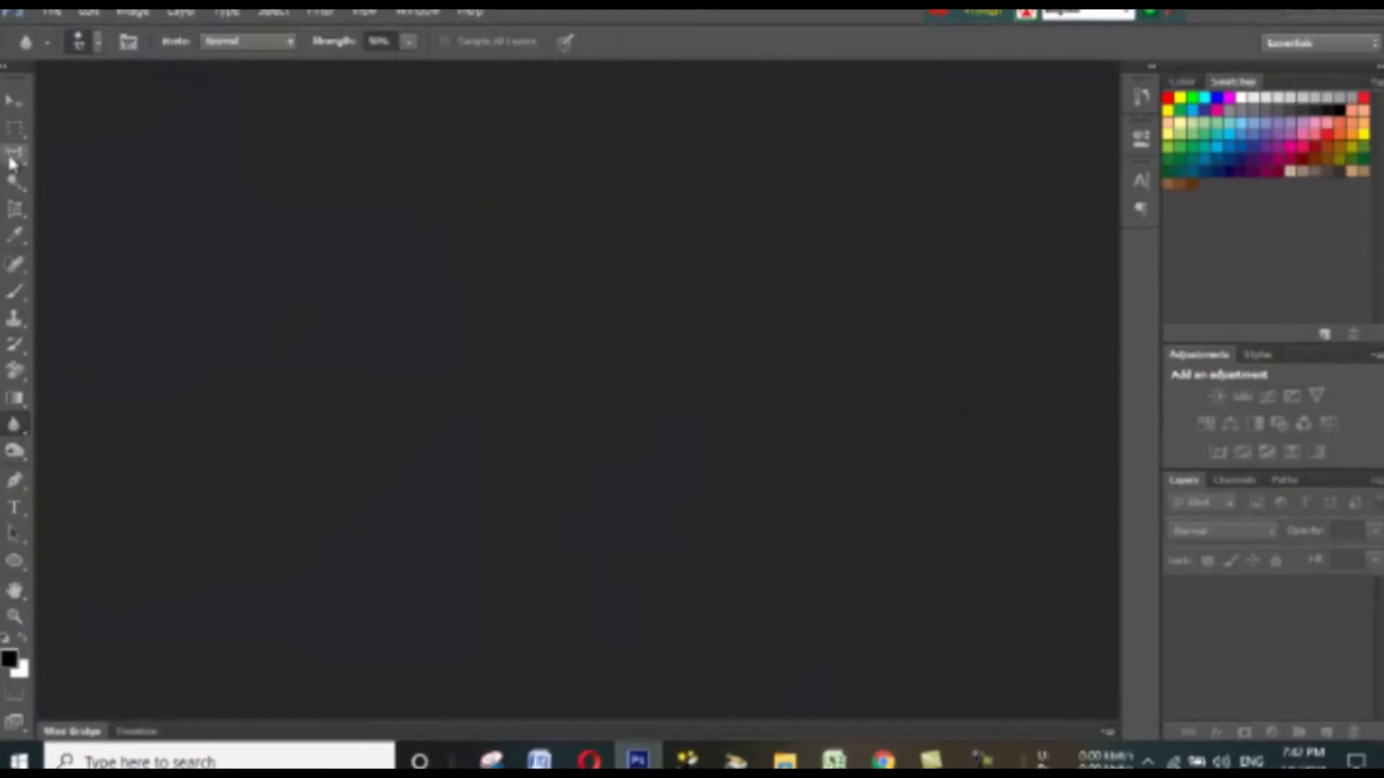
{"action": "left_click", "coordinate": [61, 13]}
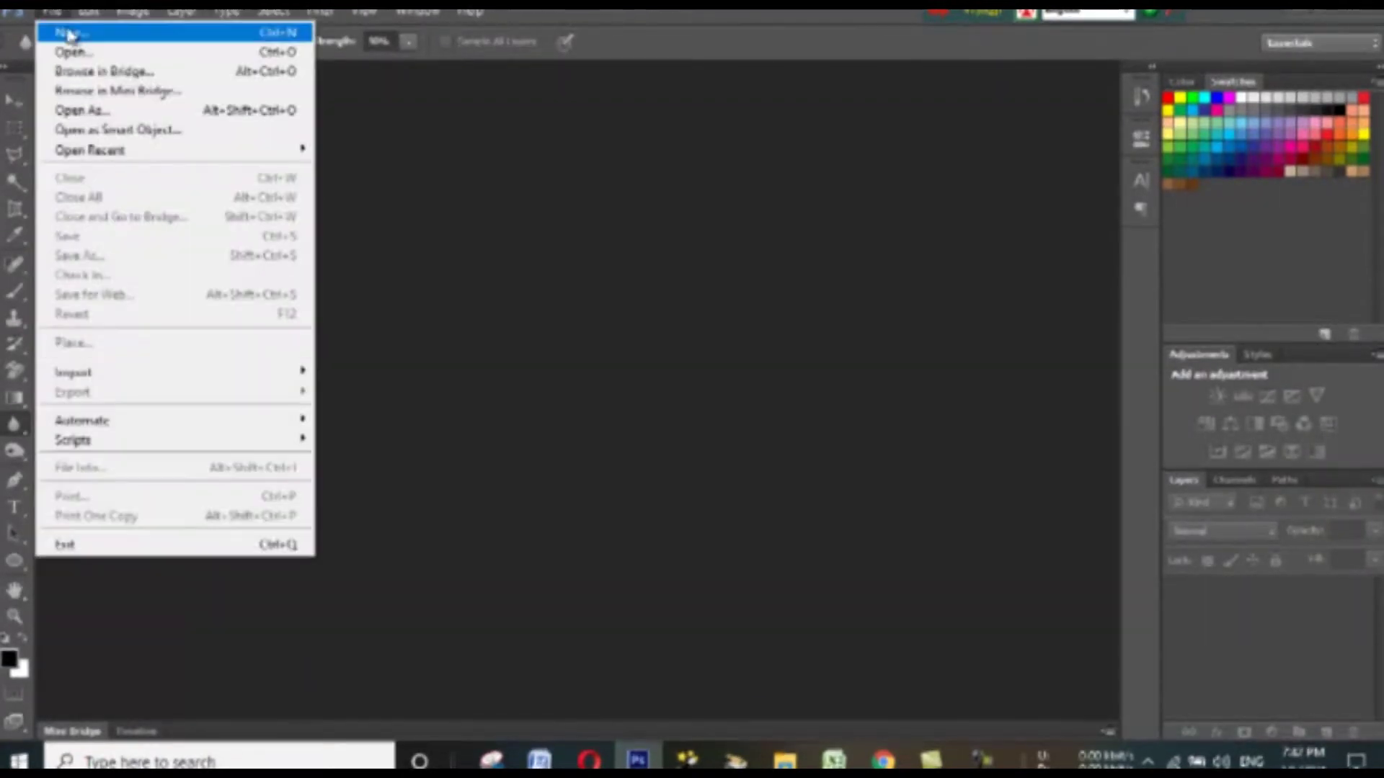
{"action": "left_click", "coordinate": [81, 52]}
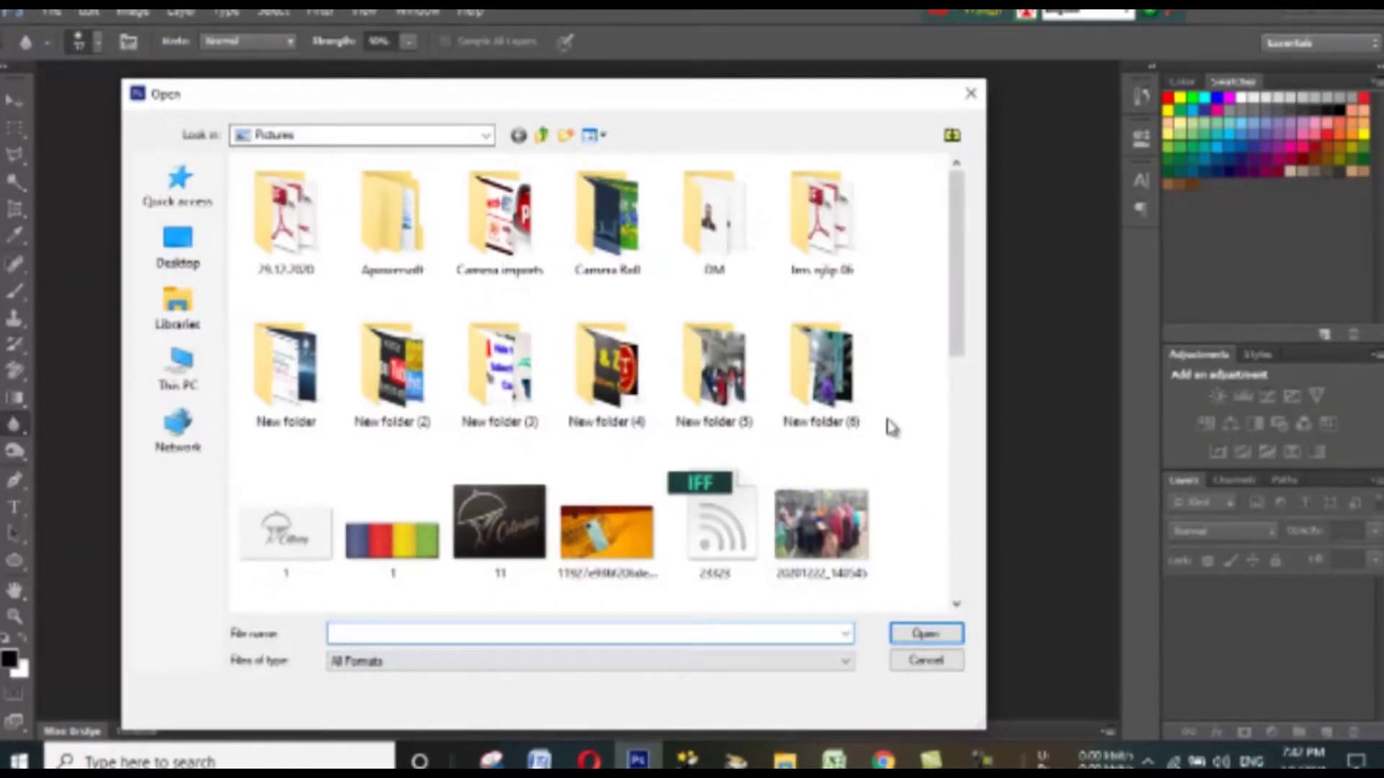
{"action": "left_click", "coordinate": [820, 532]}
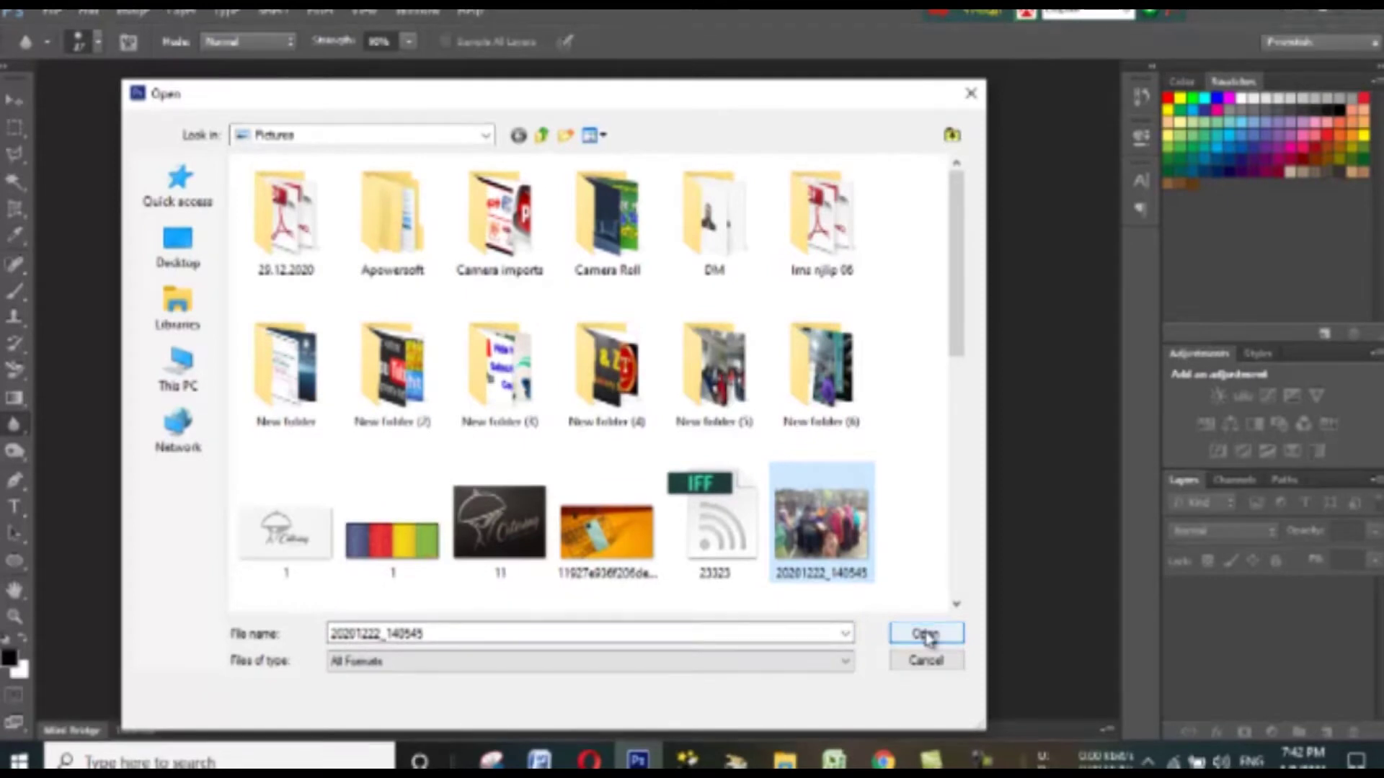
{"action": "left_click", "coordinate": [925, 633]}
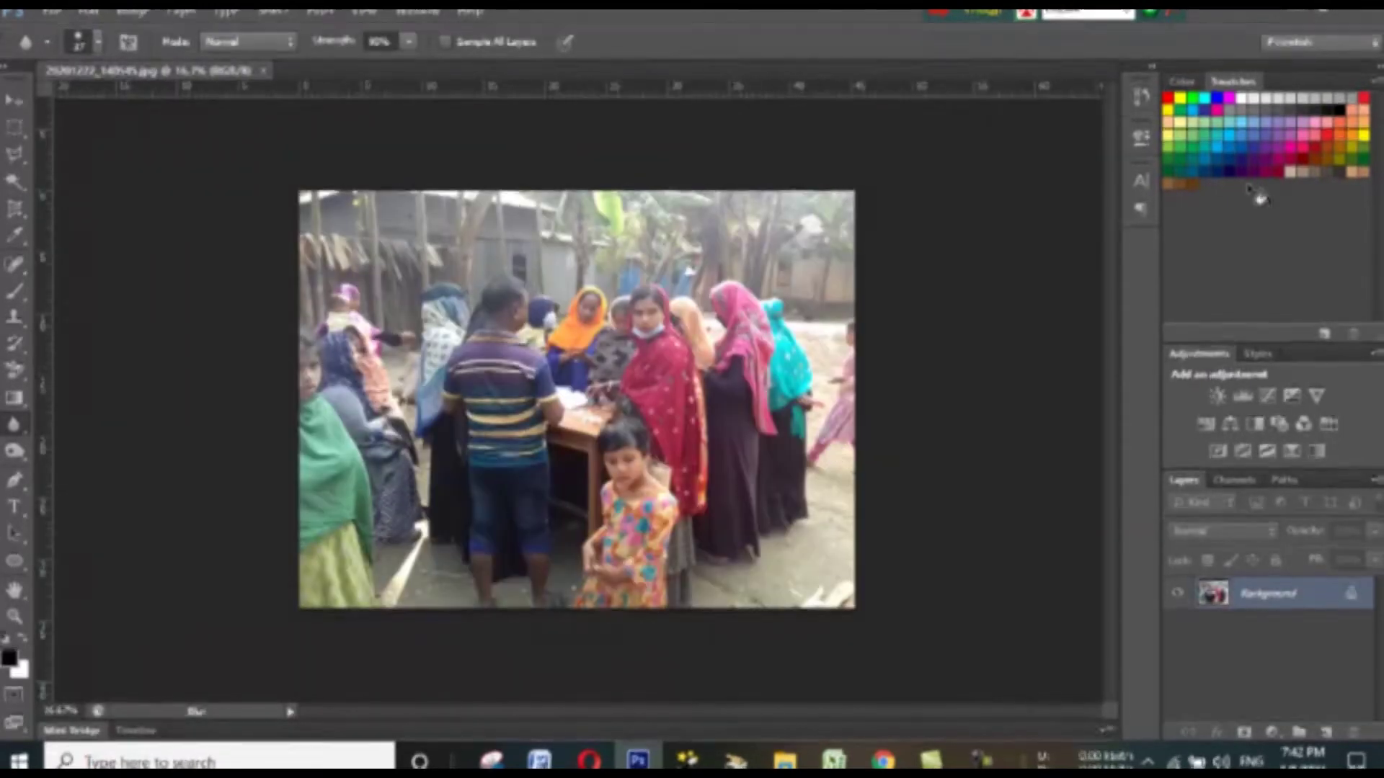
{"action": "left_click", "coordinate": [1306, 14]}
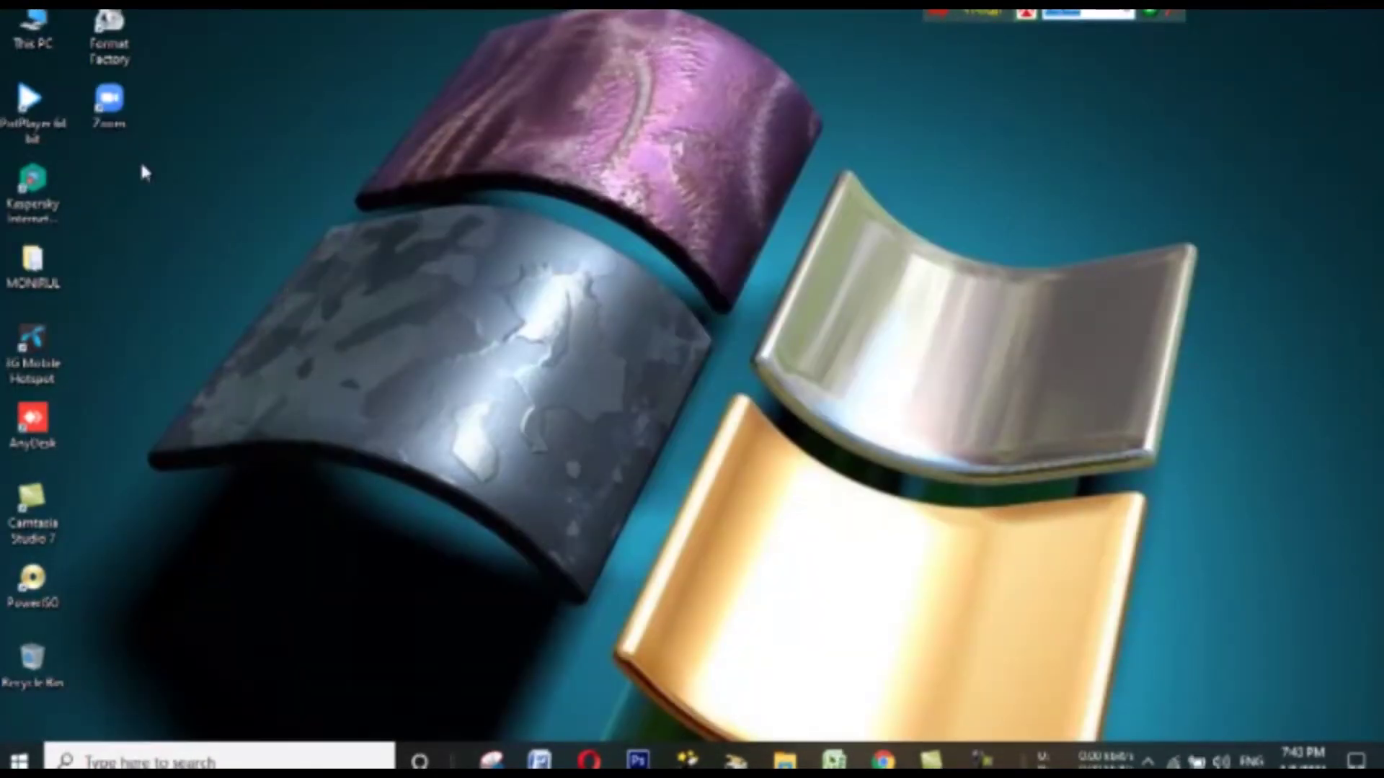
Check the properties of 20201222_140545 in Pictures, noting its 3.36 MB size
{"action": "double_click", "coordinate": [29, 29]}
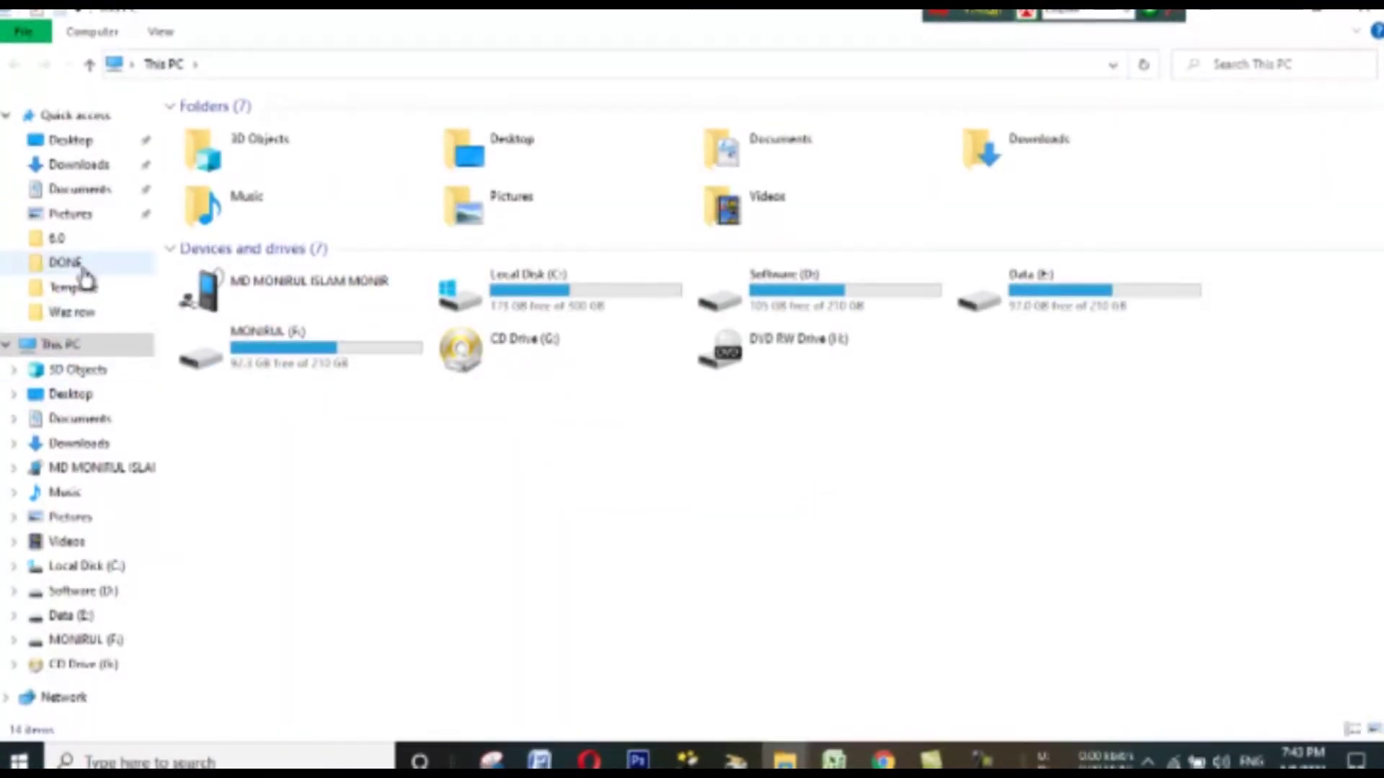
{"action": "left_click", "coordinate": [84, 223]}
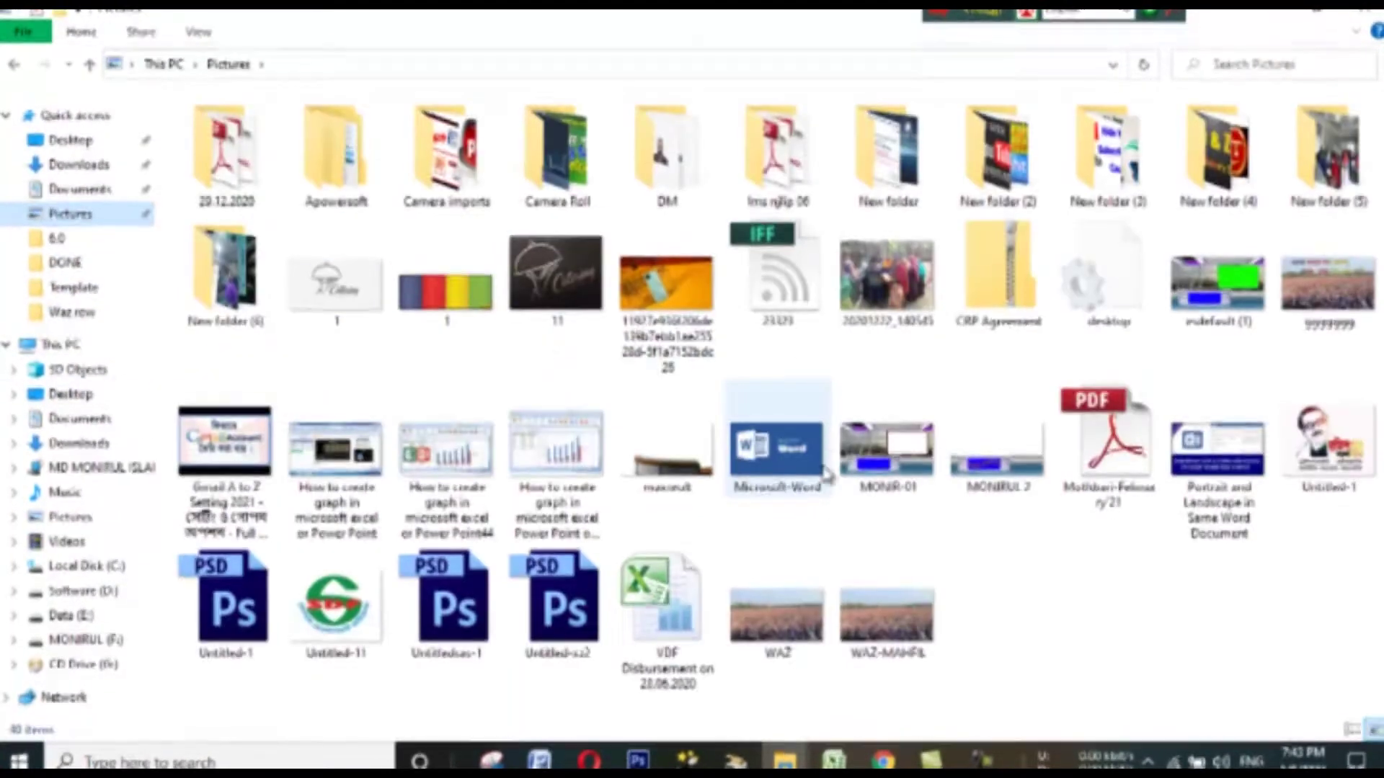
{"action": "mouse_move", "coordinate": [886, 278]}
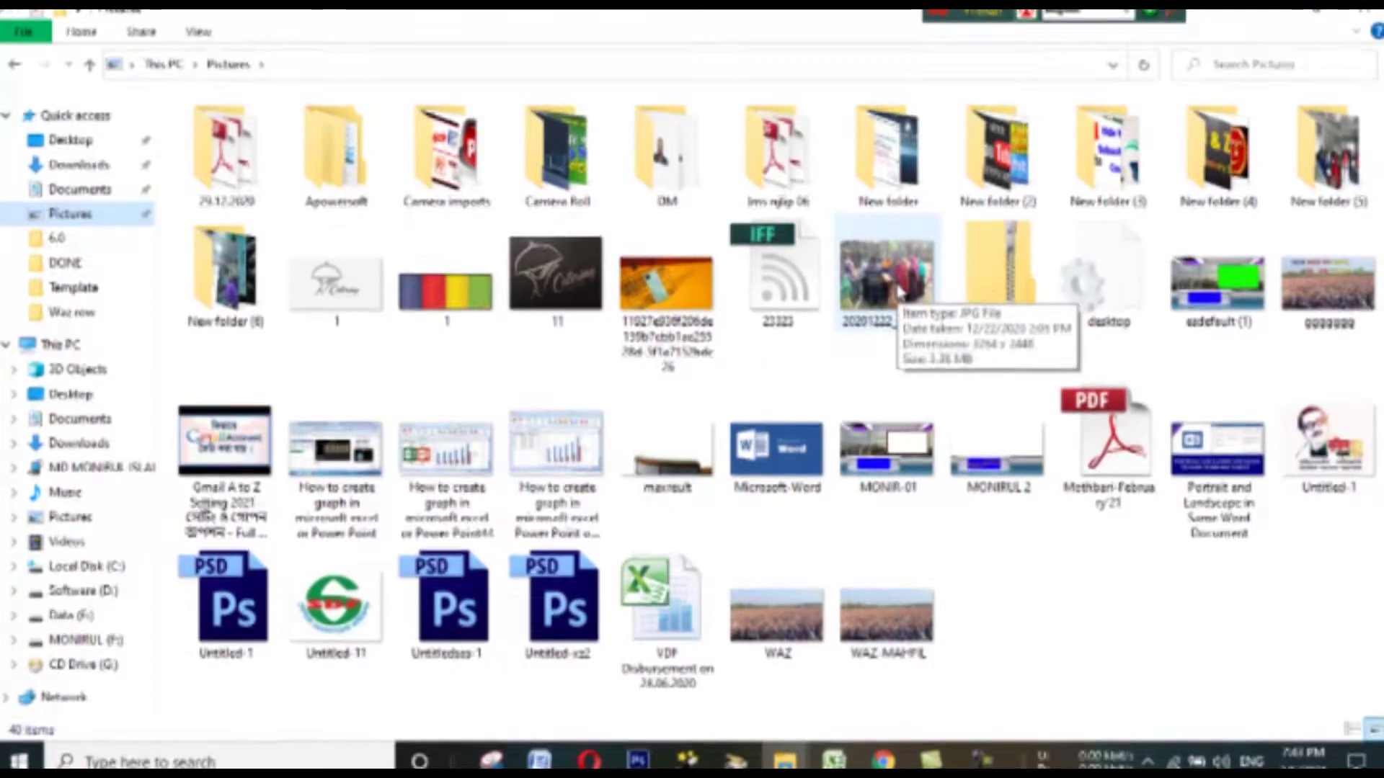
{"action": "double_click", "coordinate": [897, 288]}
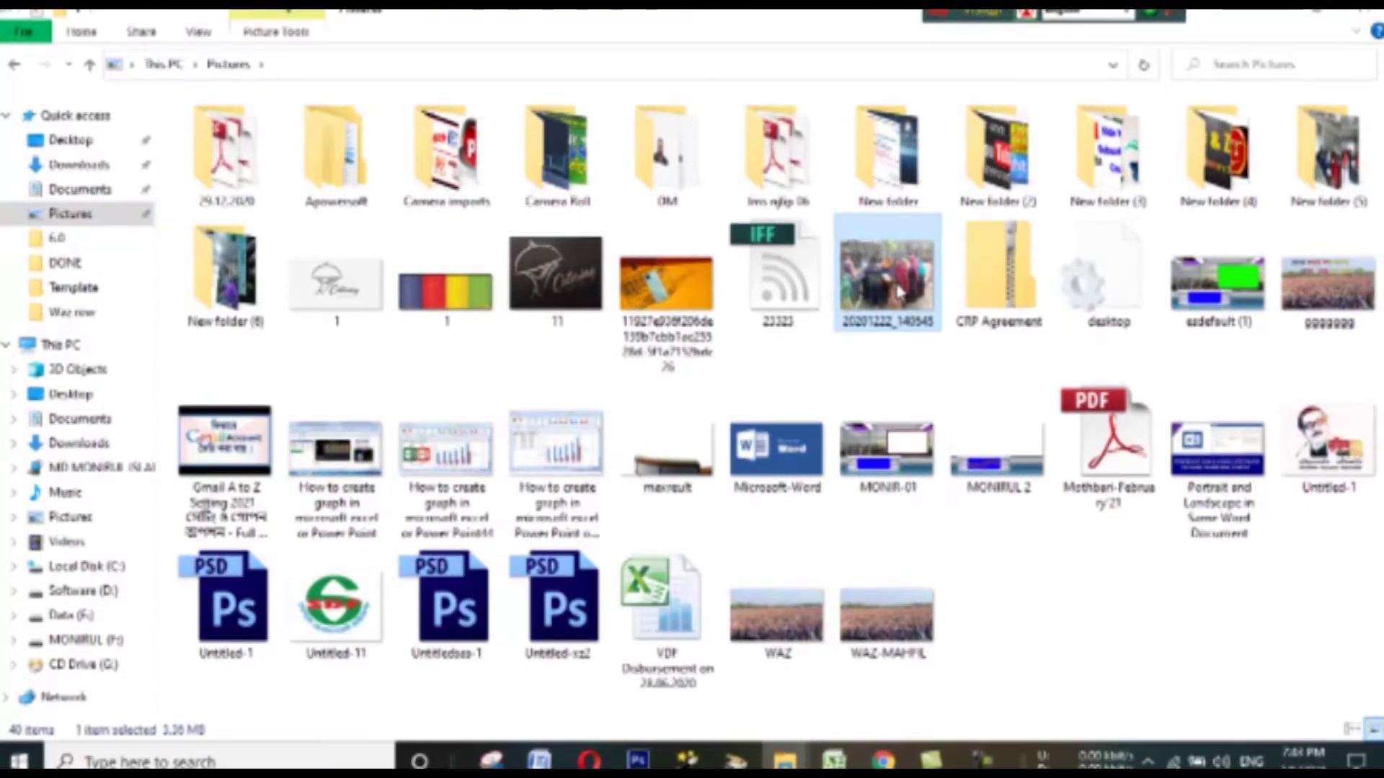
{"action": "right_click", "coordinate": [897, 282]}
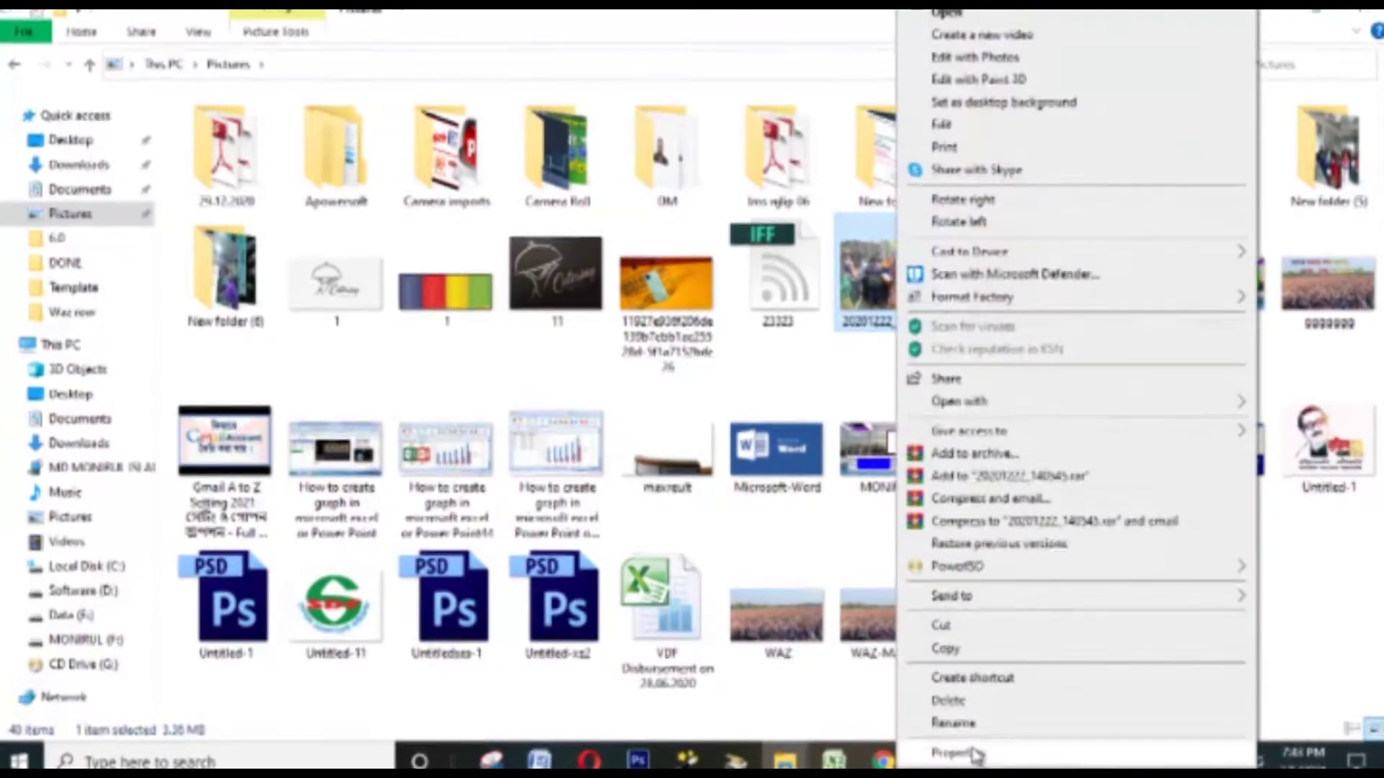
{"action": "left_click", "coordinate": [973, 750]}
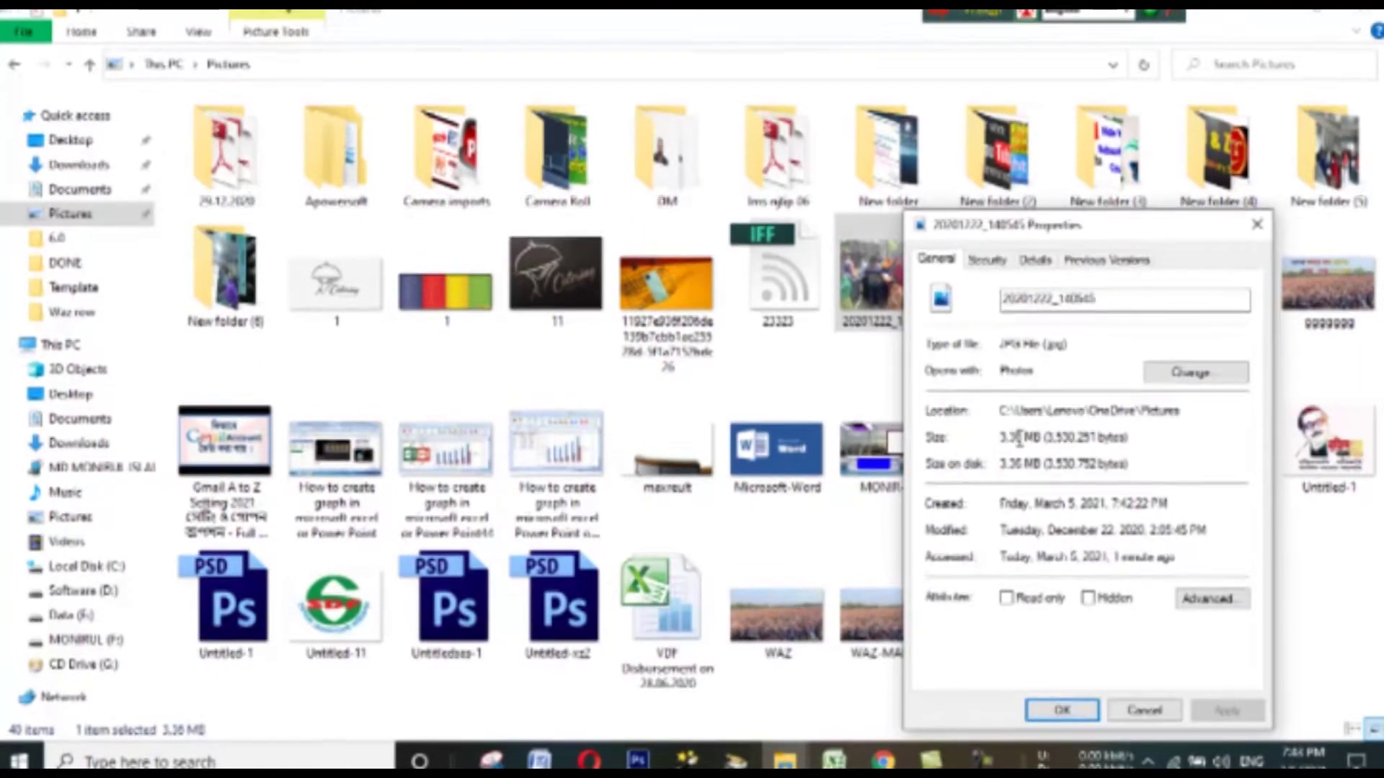
{"action": "left_click", "coordinate": [1256, 225]}
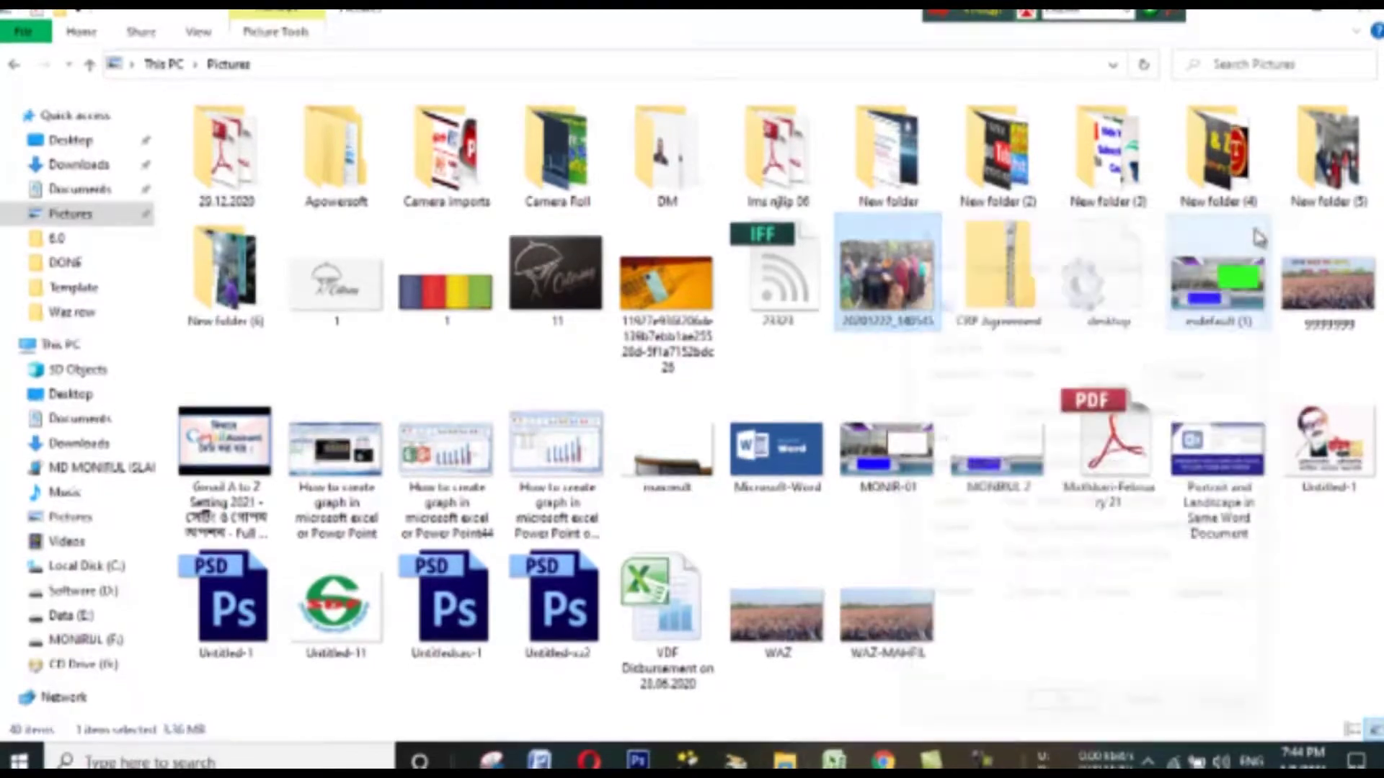
Back in Photoshop, switch to the Move tool and open File > Save for Web
{"action": "left_click", "coordinate": [1269, 18]}
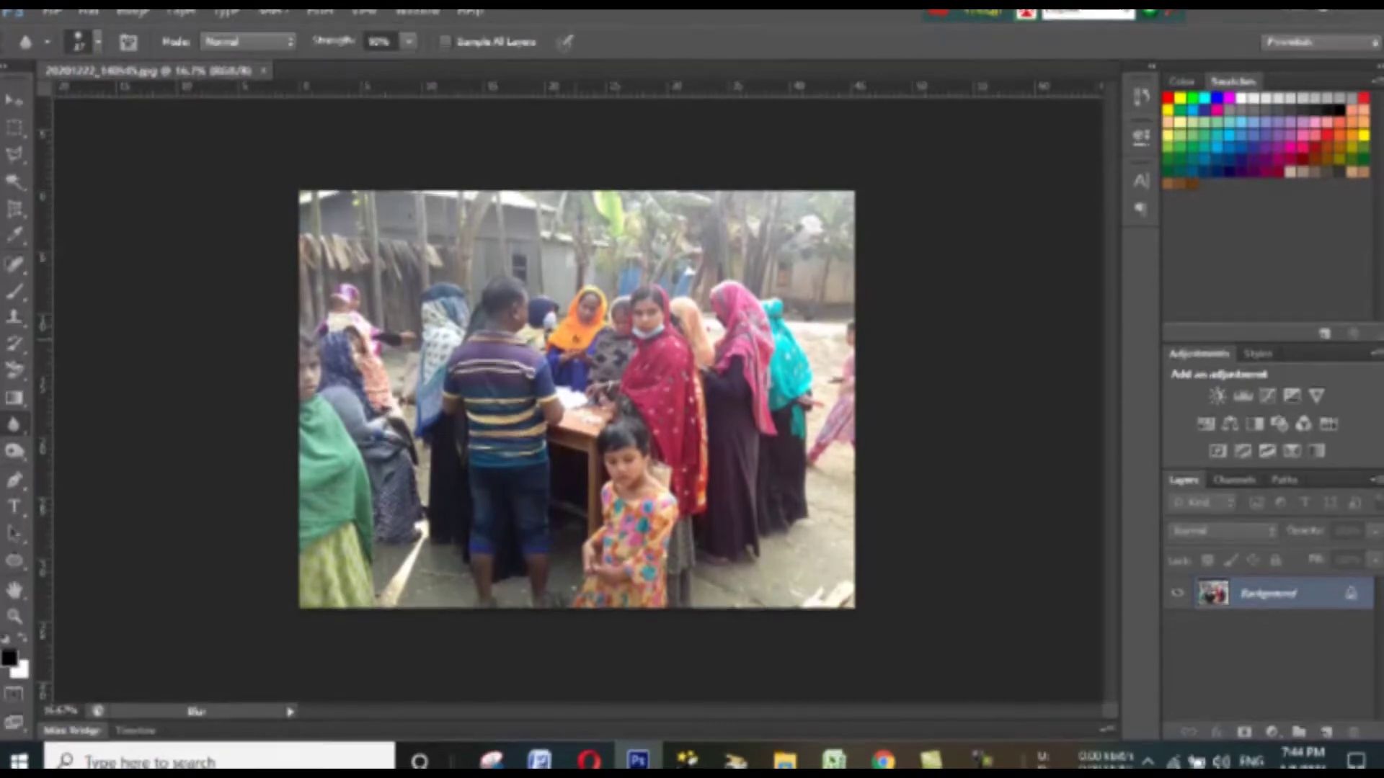
{"action": "key", "text": "v"}
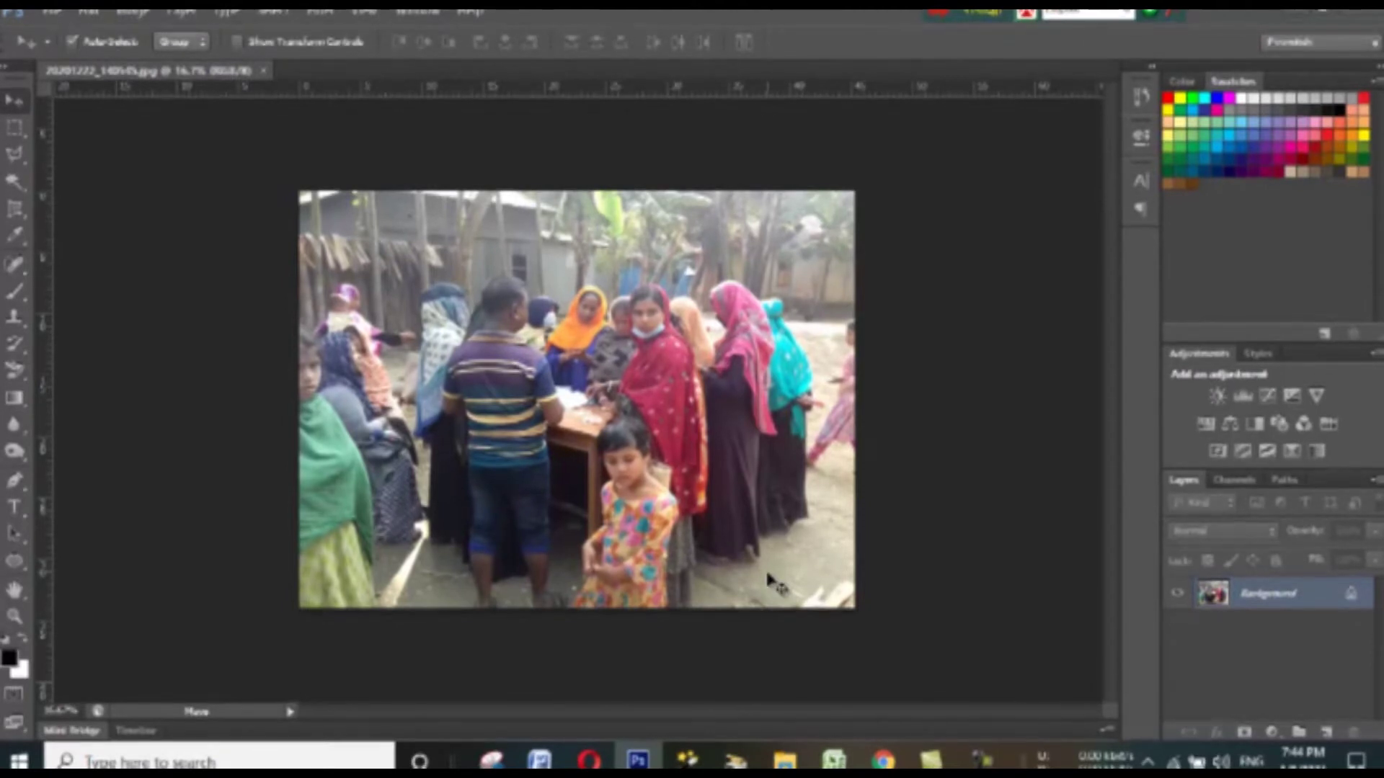
{"action": "left_click", "coordinate": [52, 11]}
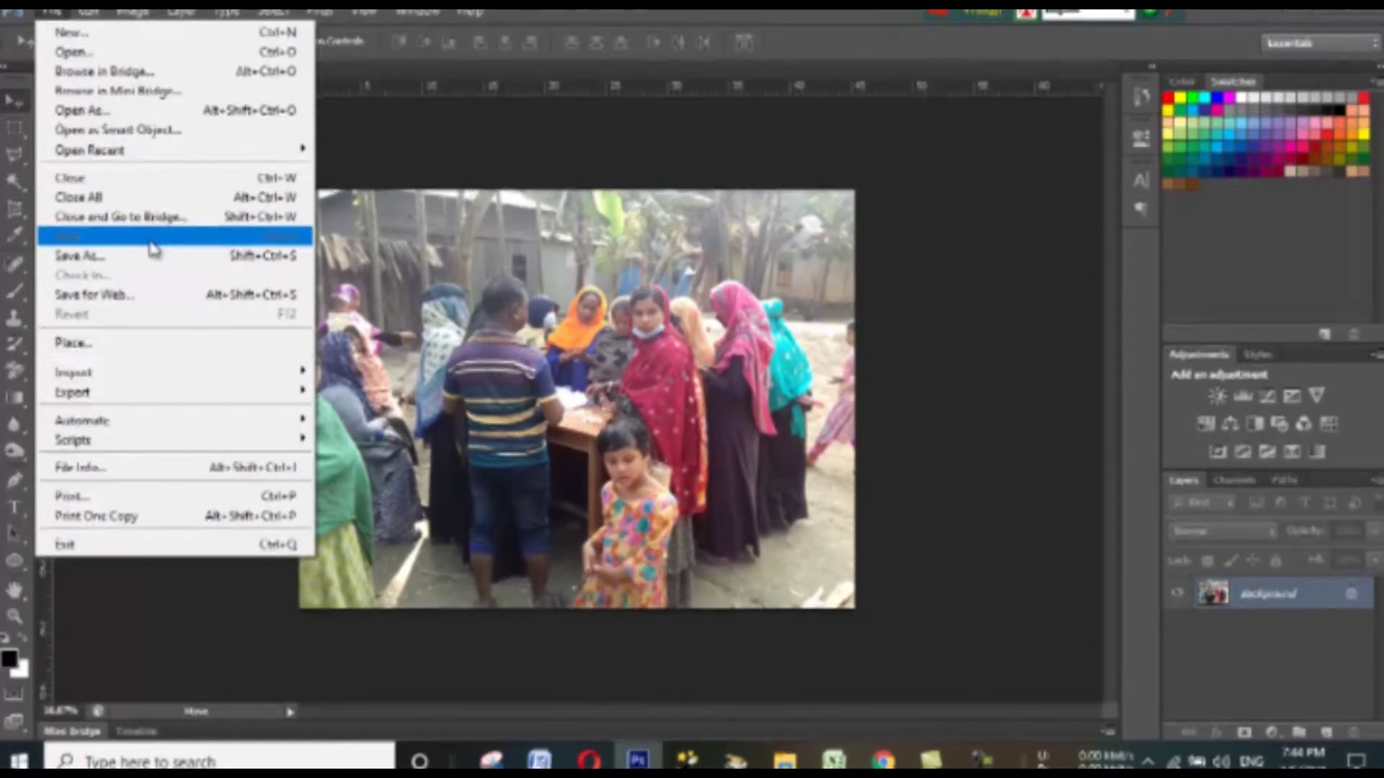
{"action": "left_click", "coordinate": [81, 302]}
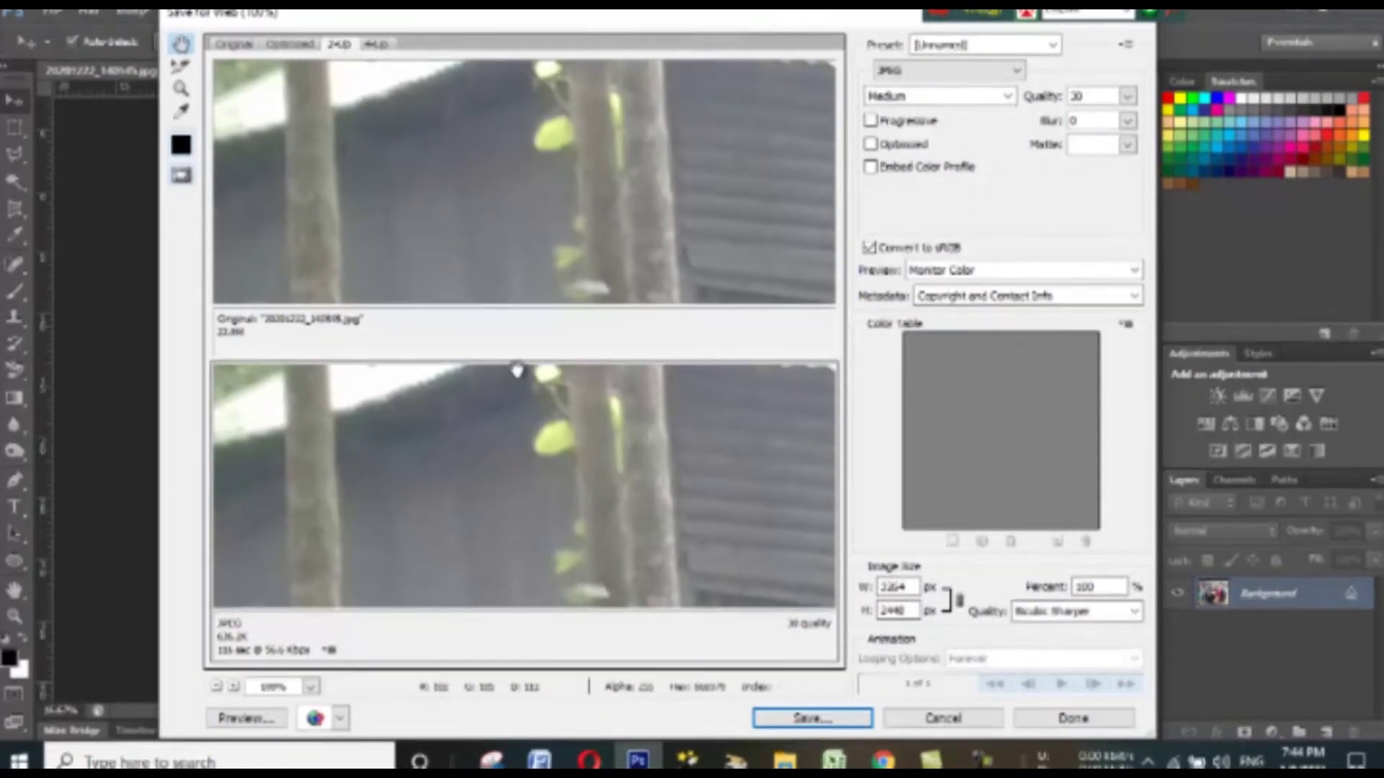
Save a JPEG Medium, quality 30 web copy to Pictures under a new file name
{"action": "left_click", "coordinate": [1015, 72]}
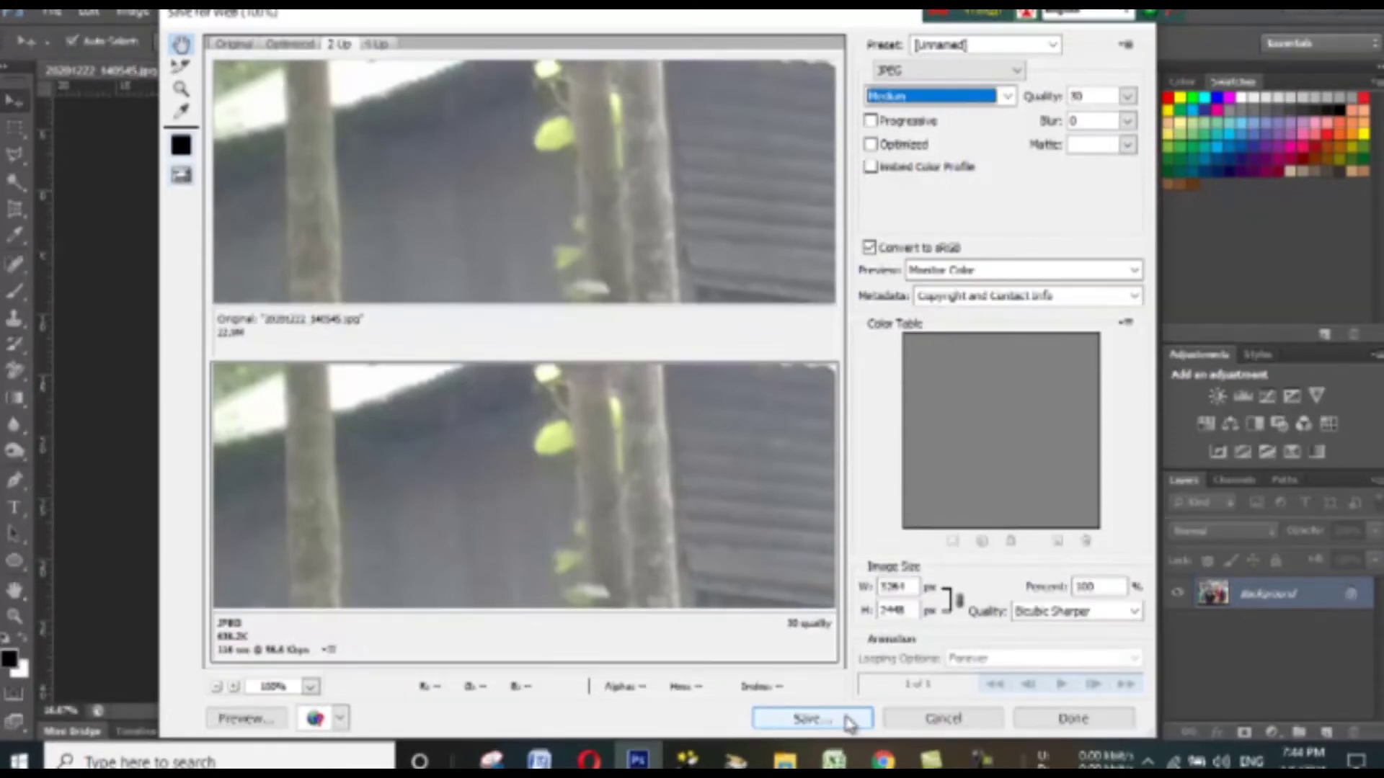
{"action": "left_click", "coordinate": [821, 721]}
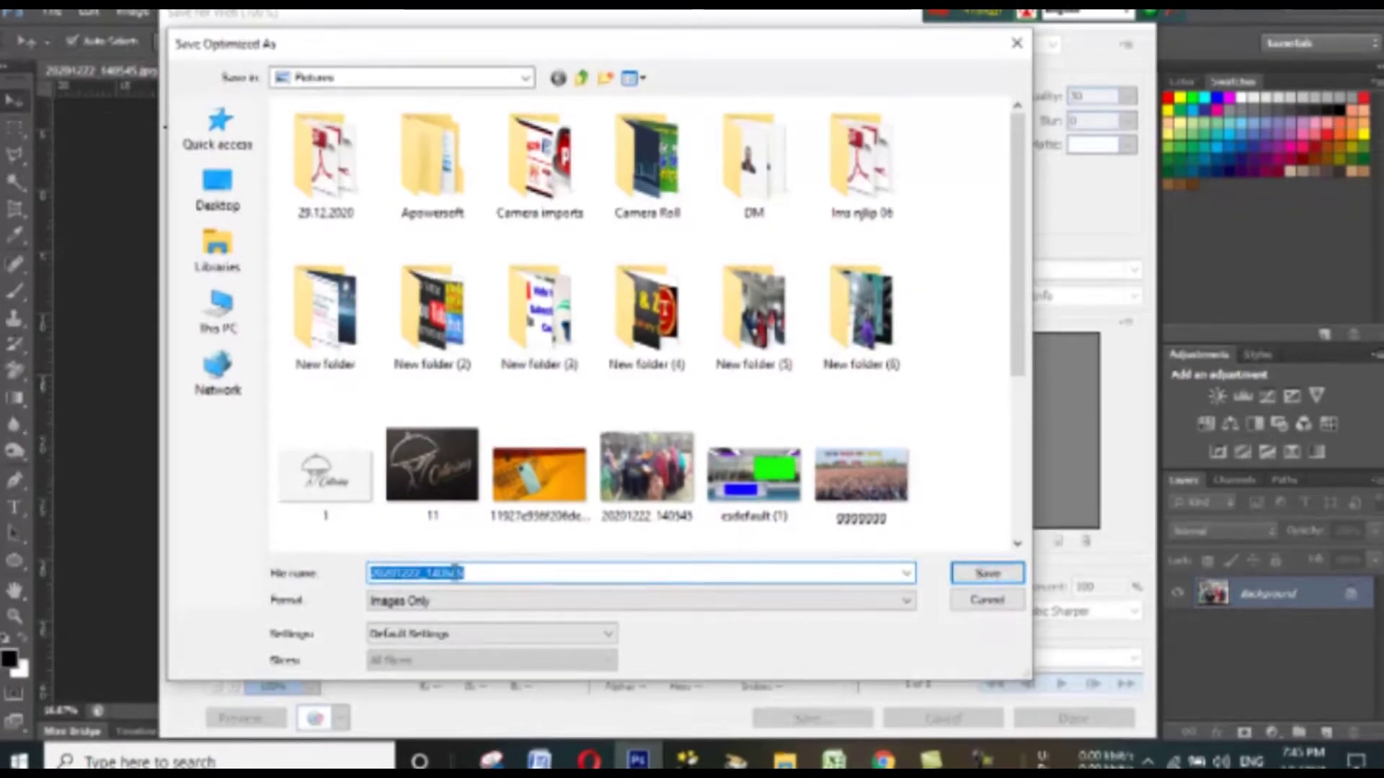
{"action": "type", "text": "s"}
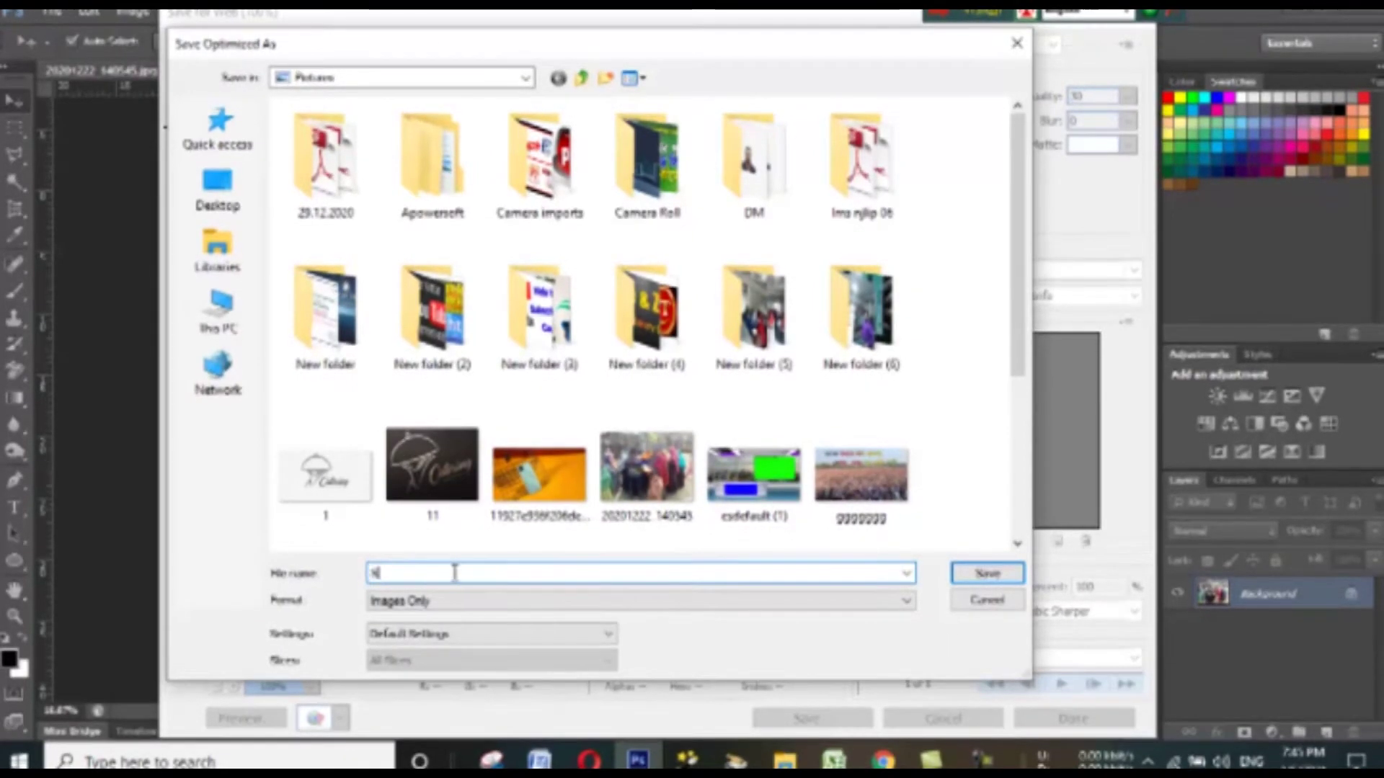
{"action": "type", "text": "od"}
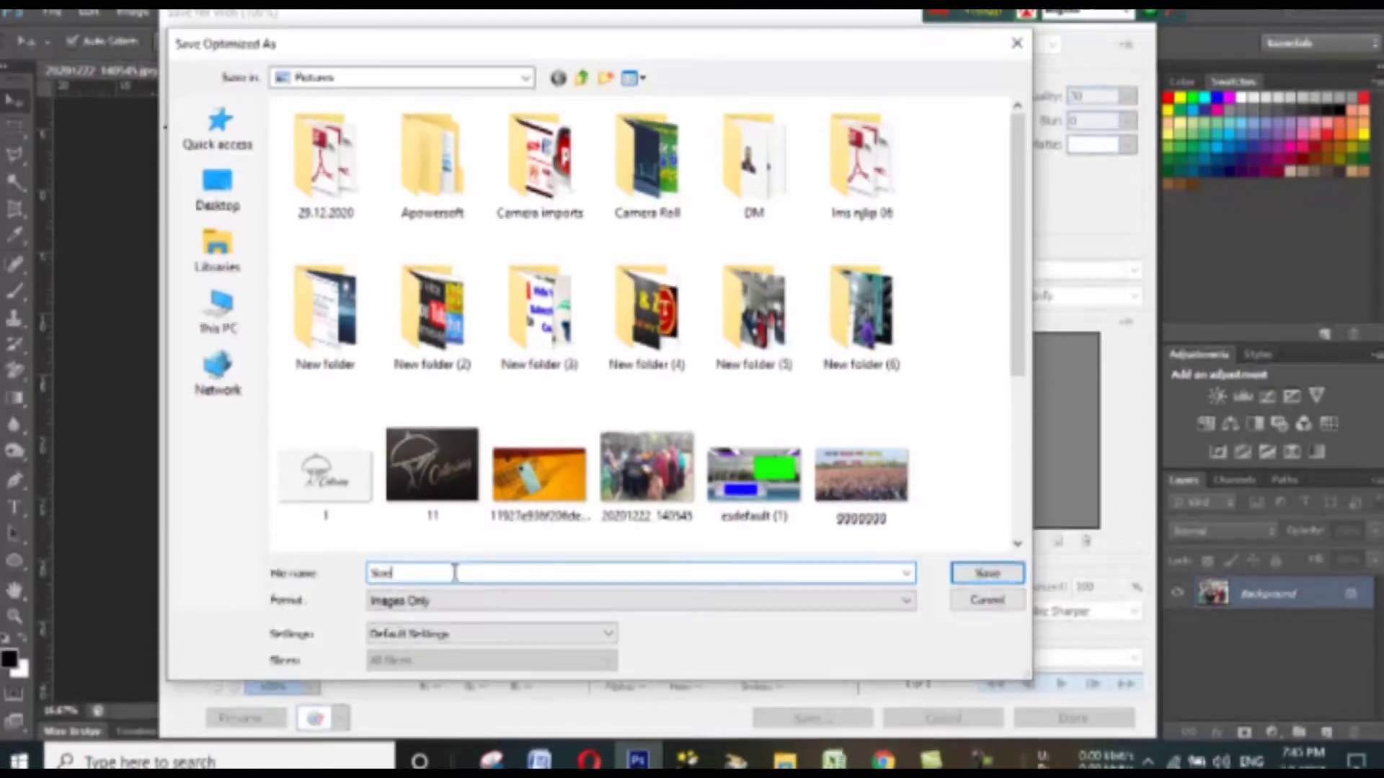
{"action": "left_click", "coordinate": [982, 575]}
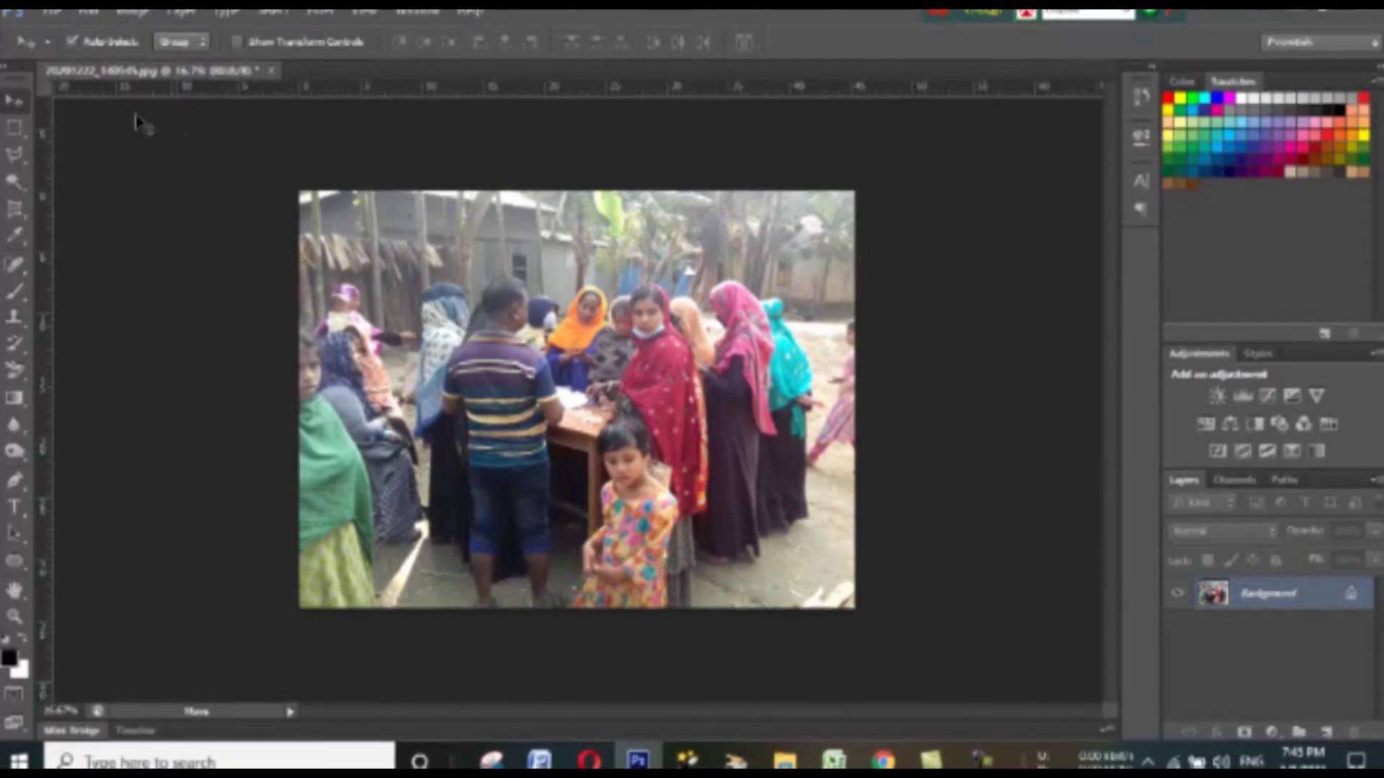
Open Pictures in File Explorer and check the original photo's 3.36 MB size
{"action": "left_click", "coordinate": [51, 11]}
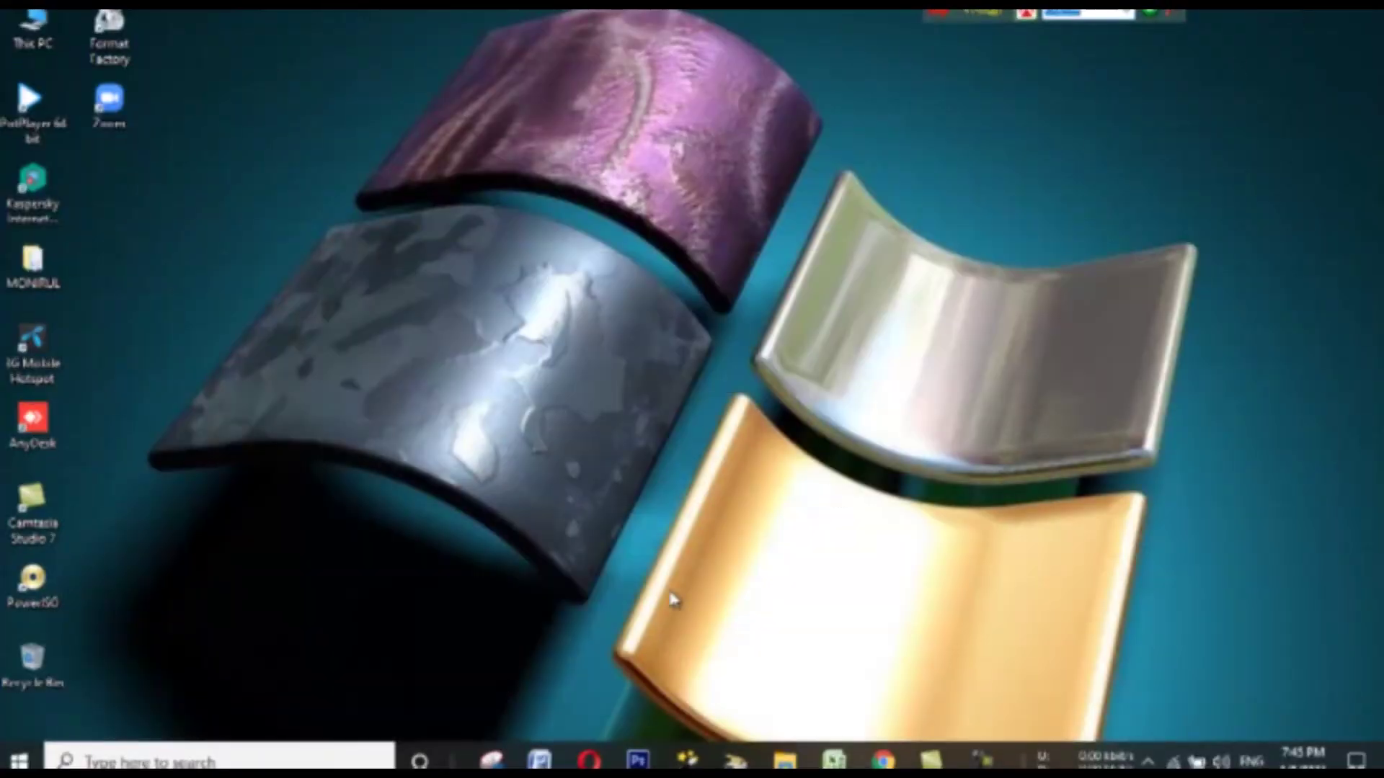
{"action": "mouse_move", "coordinate": [784, 761]}
{"action": "left_click", "coordinate": [562, 656]}
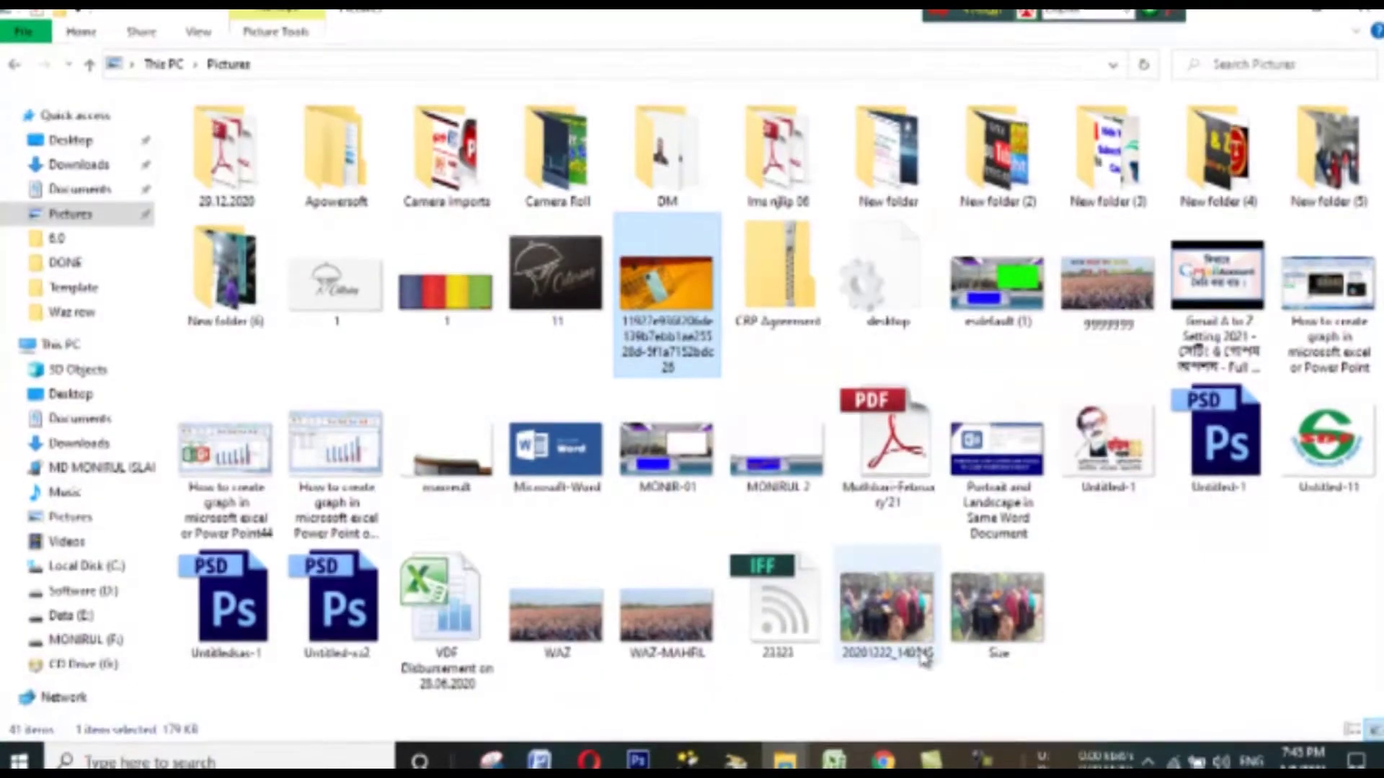
{"action": "mouse_move", "coordinate": [885, 605]}
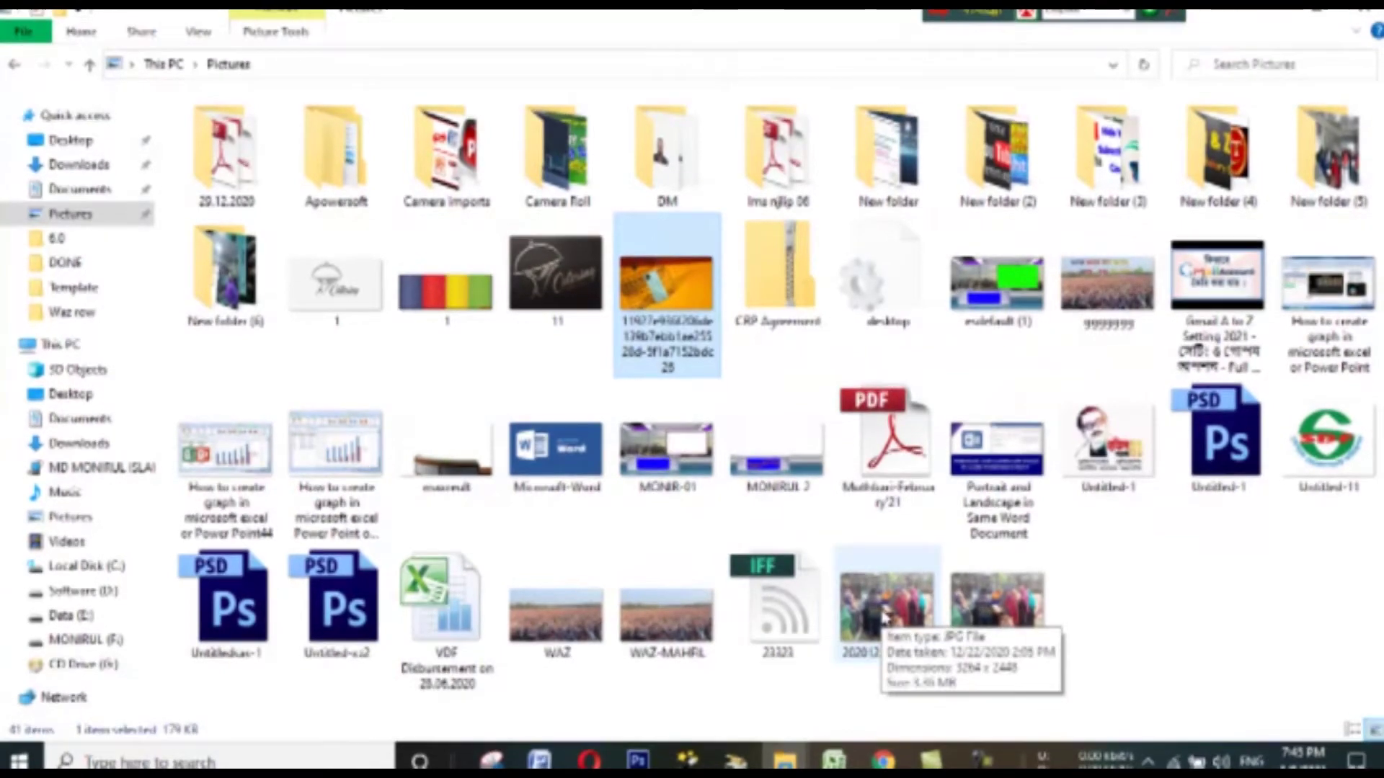
{"action": "left_click", "coordinate": [885, 616]}
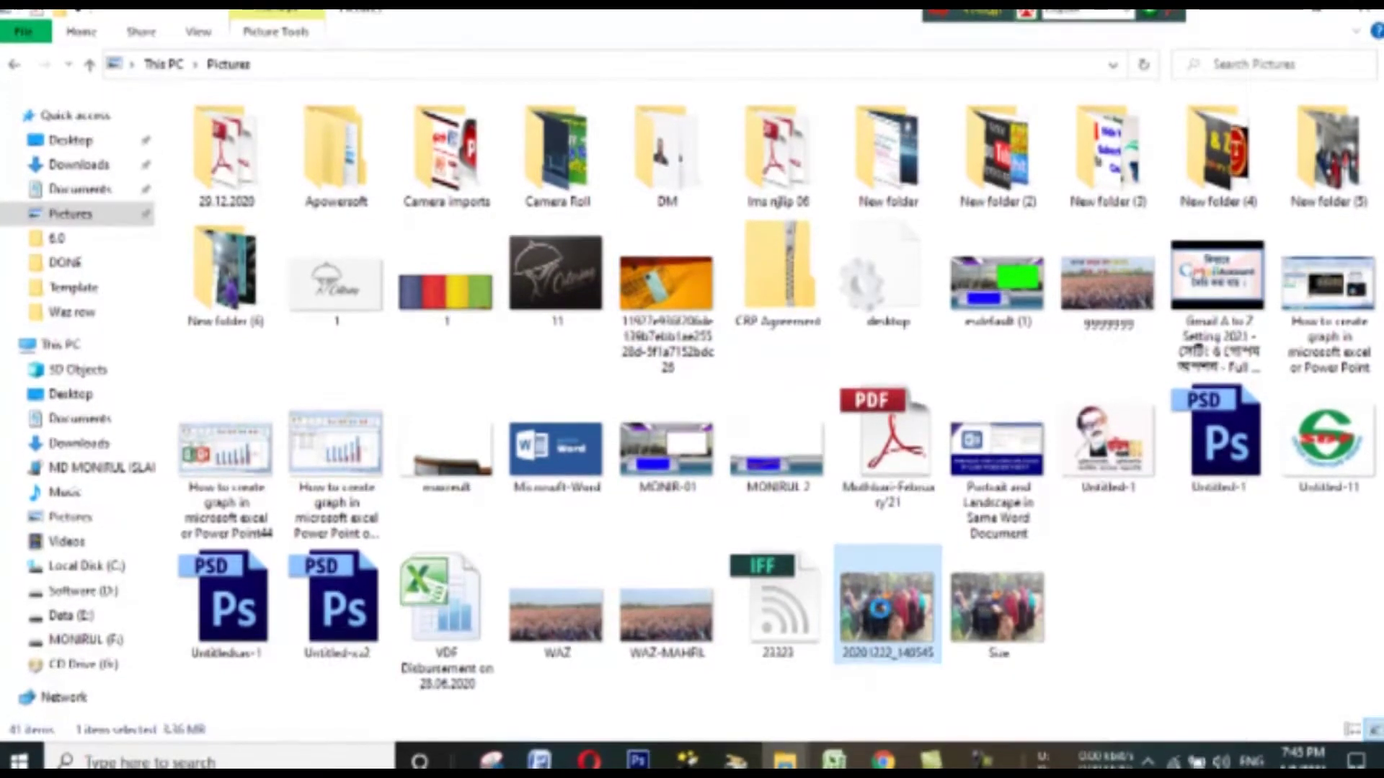
{"action": "right_click", "coordinate": [882, 617]}
{"action": "left_click", "coordinate": [942, 753]}
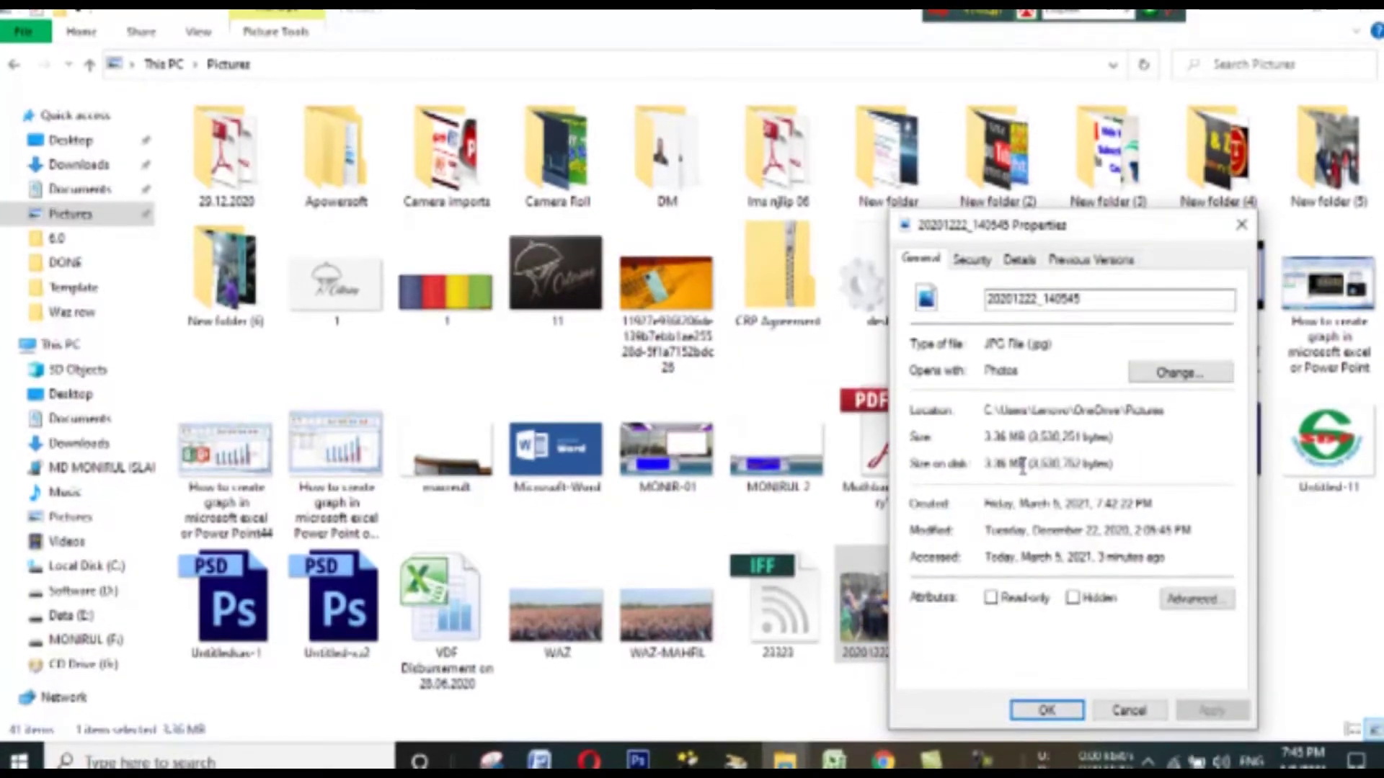
{"action": "left_click", "coordinate": [1241, 228]}
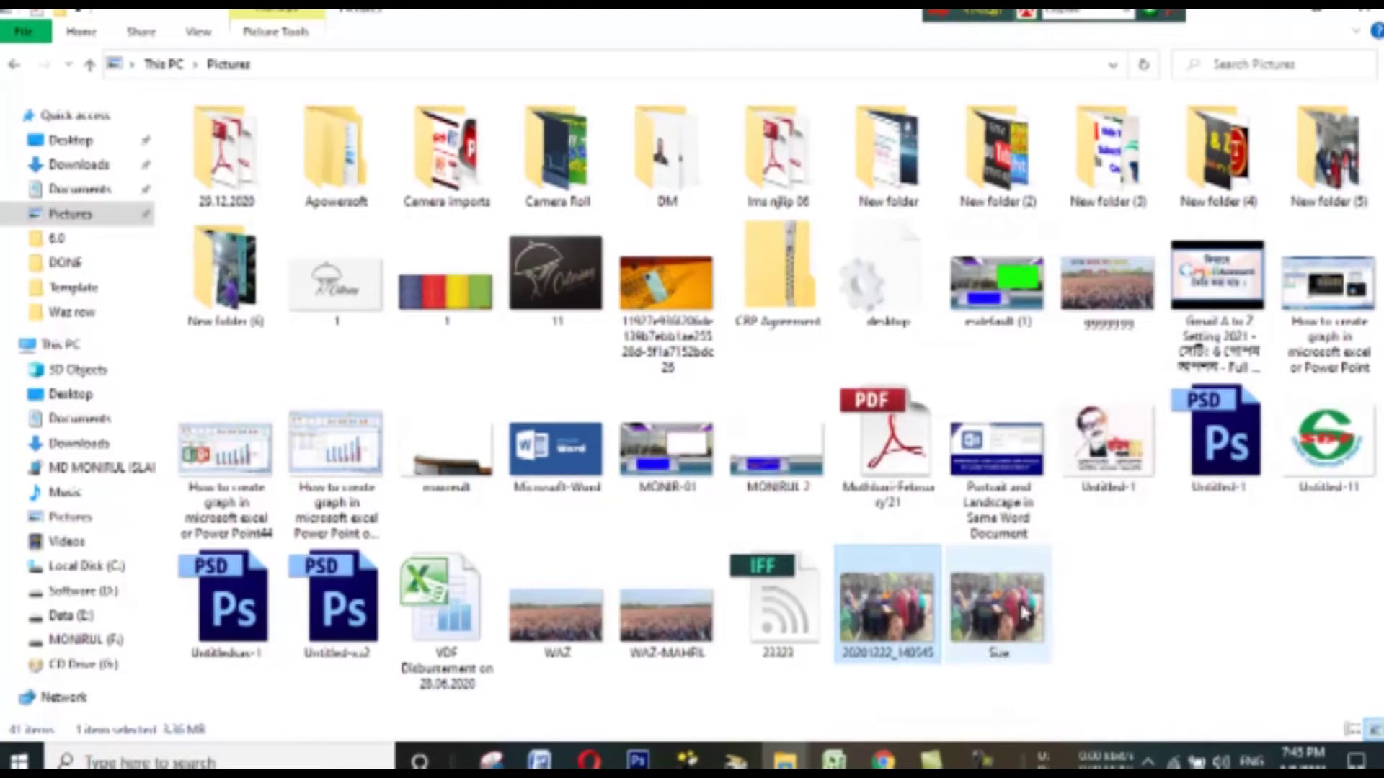
{"action": "left_click", "coordinate": [1129, 605]}
{"action": "mouse_move", "coordinate": [997, 608]}
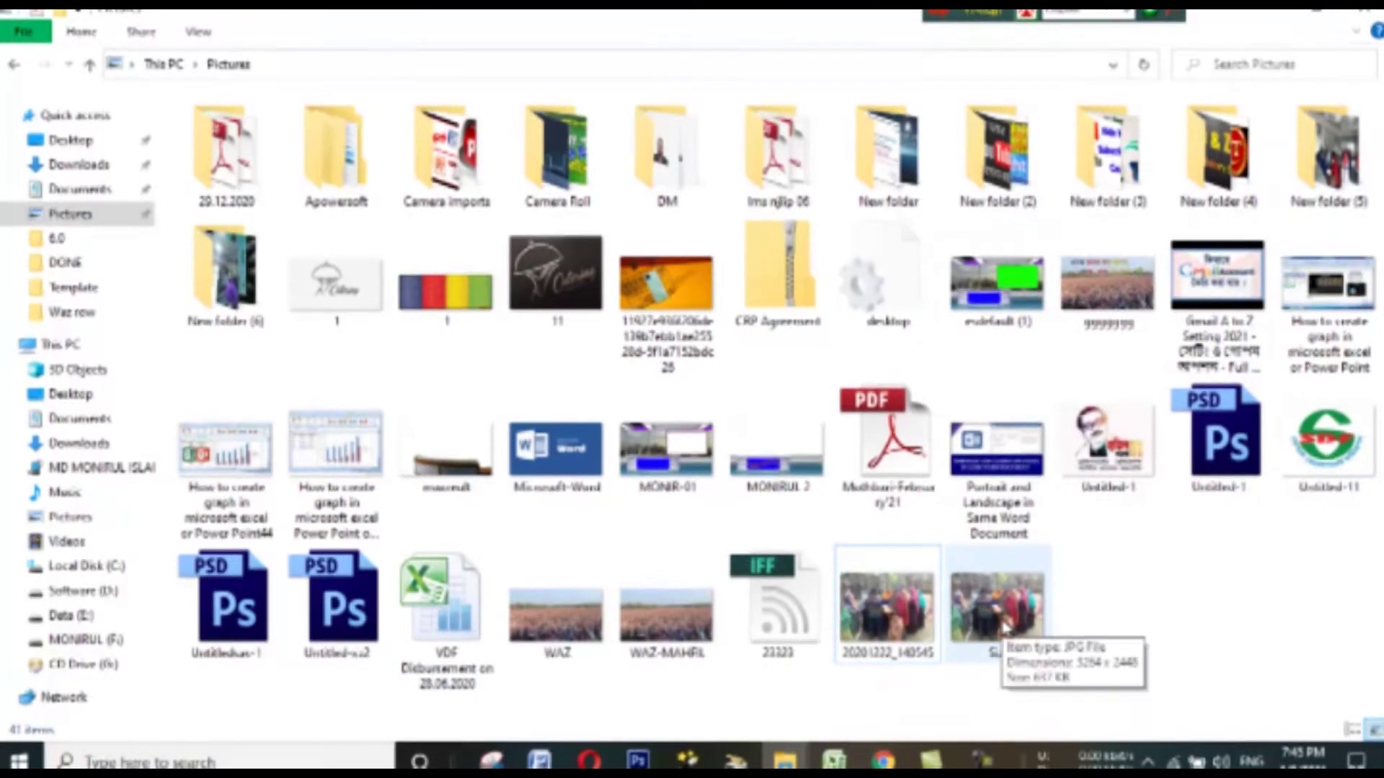
Check the new Size photo's properties, confirming it is only 637 KB
{"action": "left_click", "coordinate": [989, 617]}
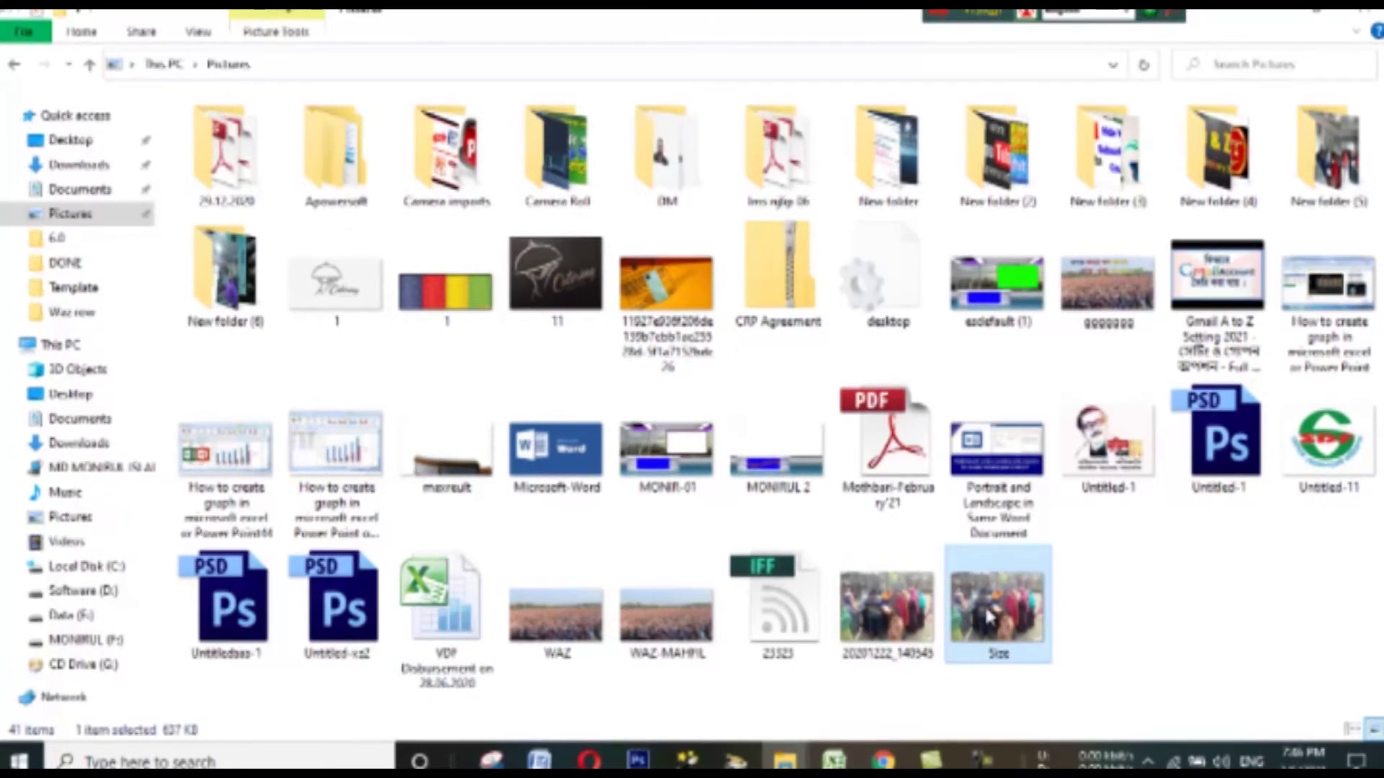
{"action": "right_click", "coordinate": [989, 617]}
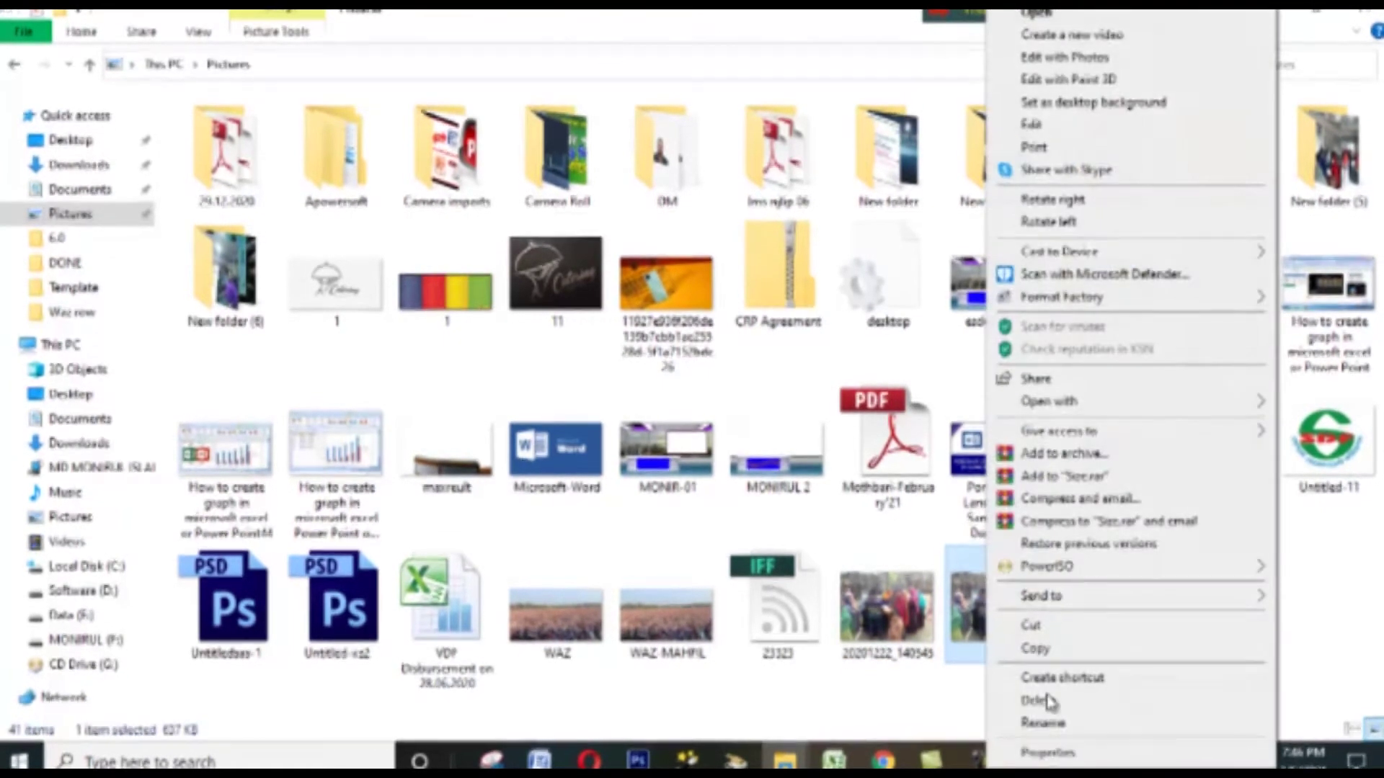
{"action": "left_click", "coordinate": [1051, 750]}
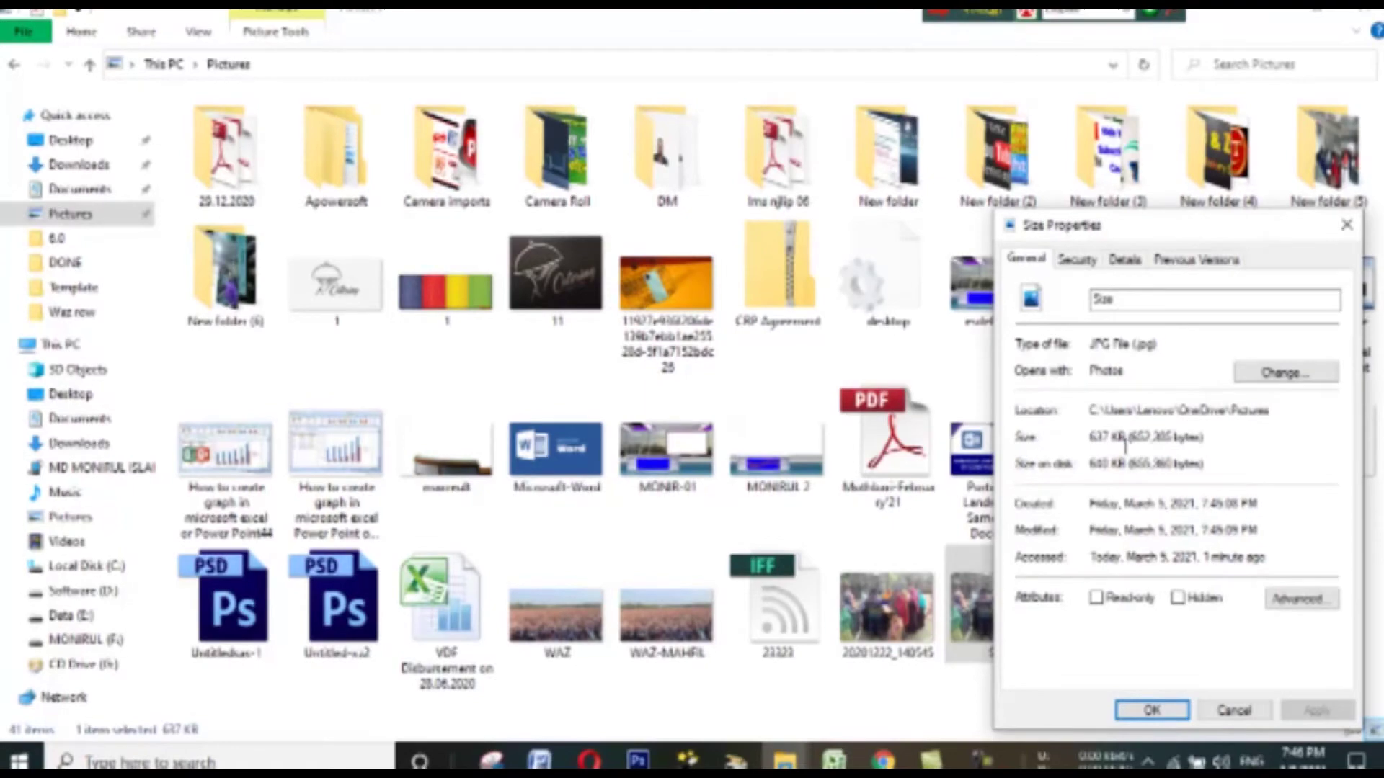
{"action": "left_click", "coordinate": [1348, 226]}
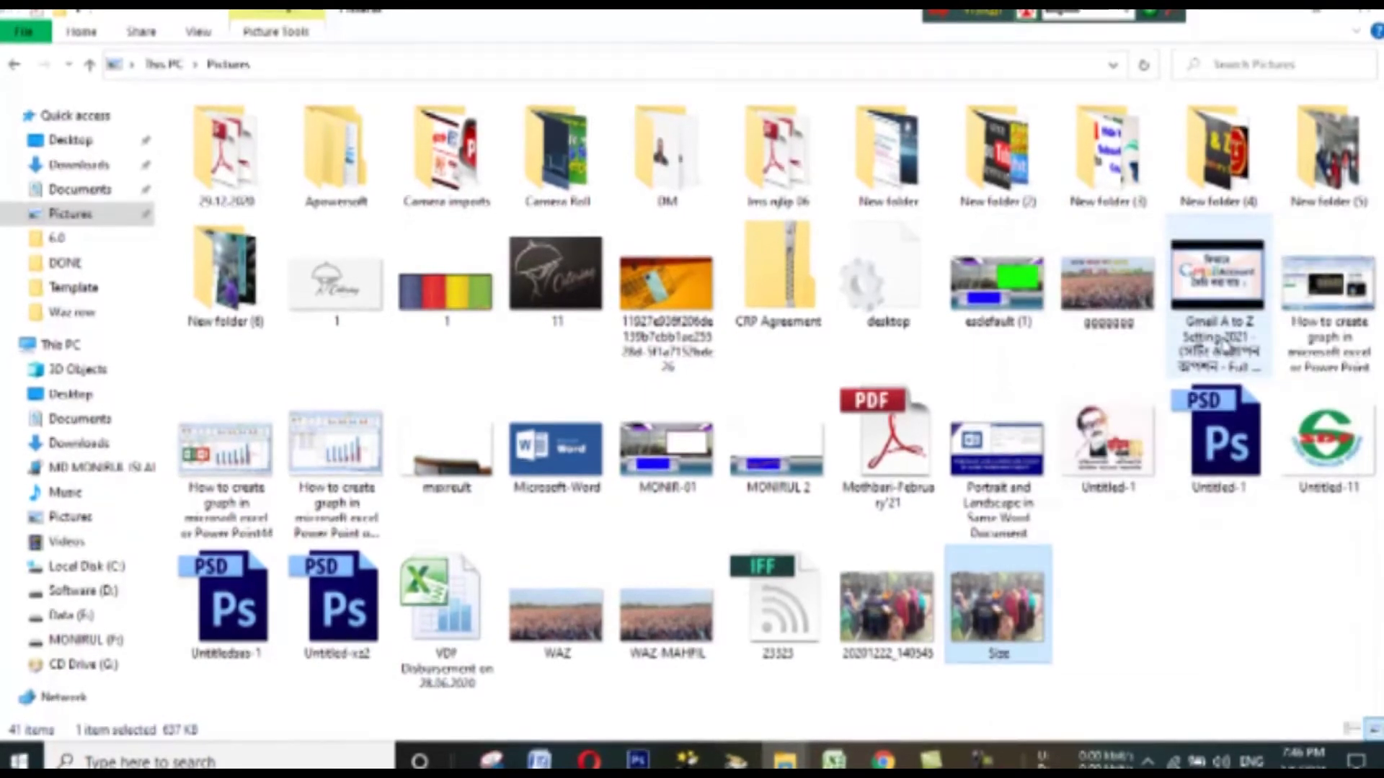
{"action": "left_click", "coordinate": [1096, 618]}
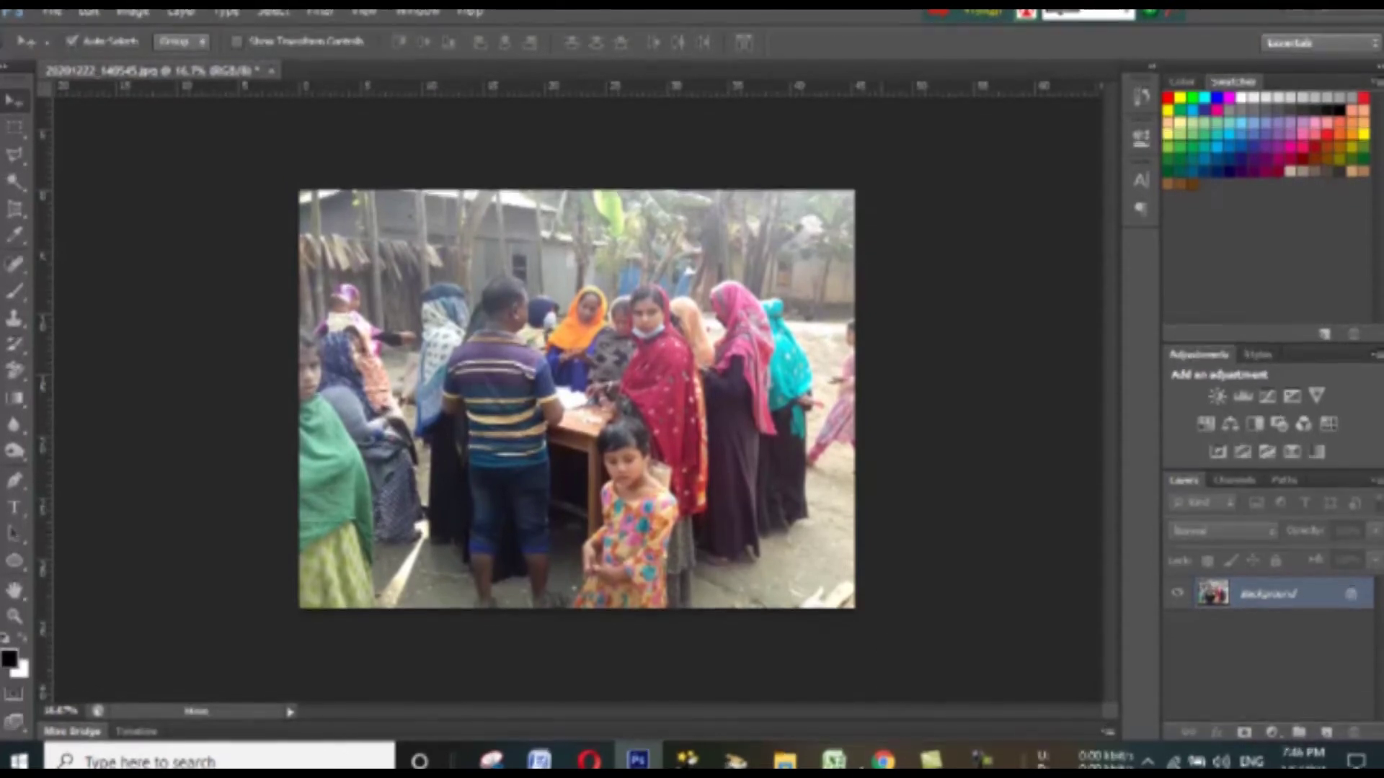
{"action": "mouse_move", "coordinate": [784, 762]}
{"action": "left_click", "coordinate": [980, 606]}
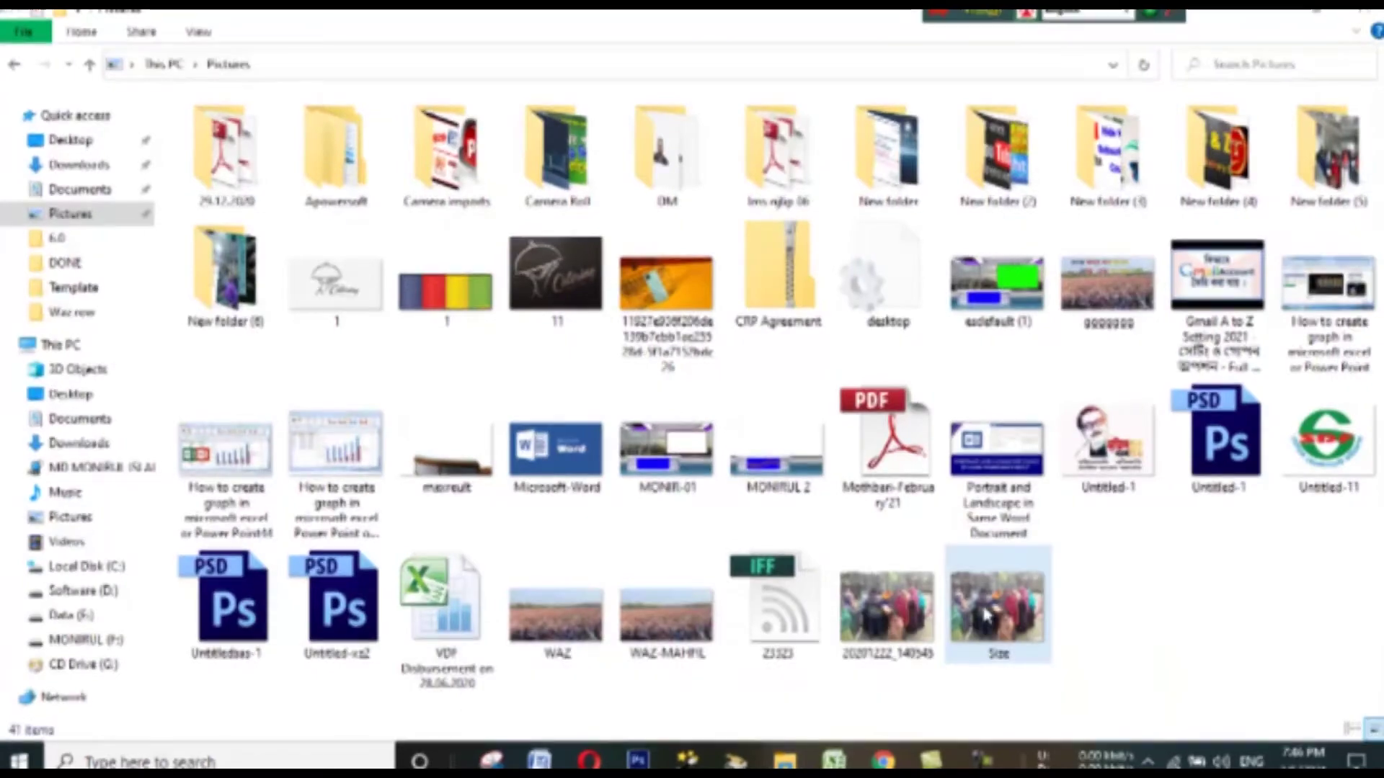